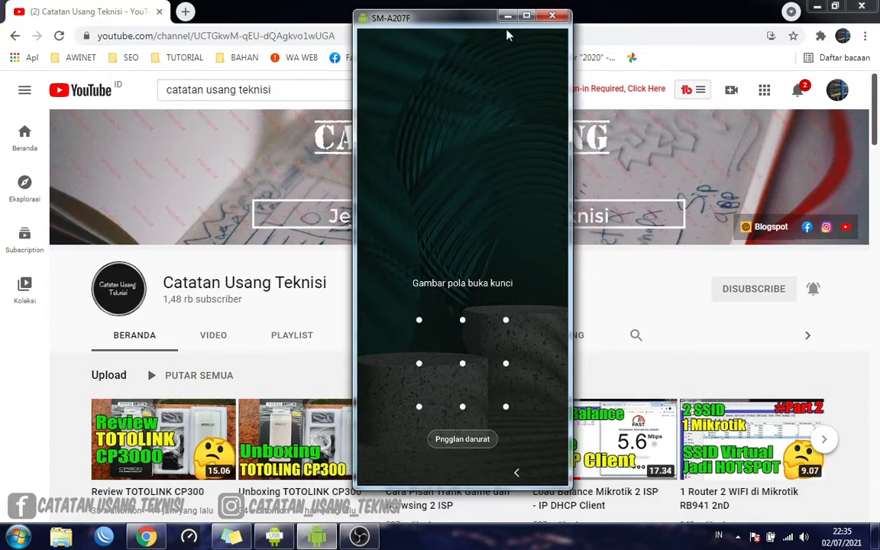
# Set the phone mirror aside and look over the uploads and playlists on the Catatan Usang Teknisi channel page
pyautogui.click(507, 15)
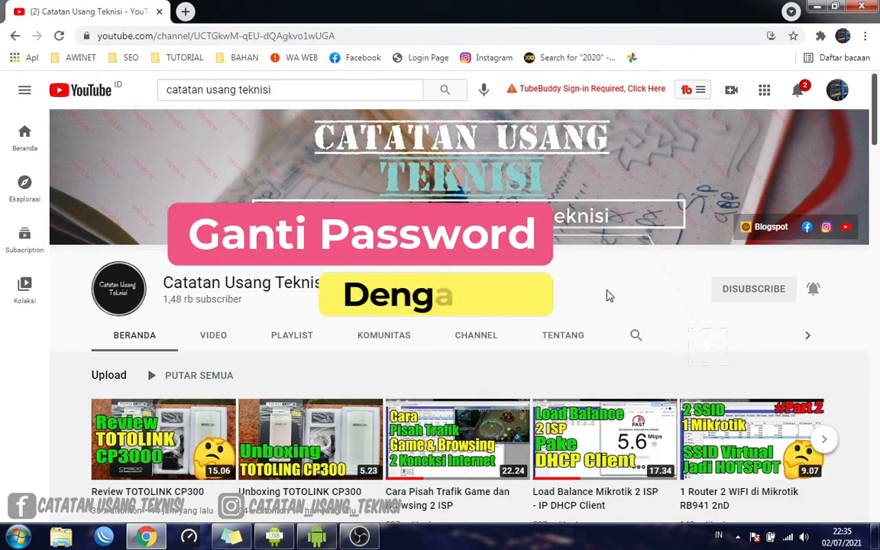
pyautogui.moveTo(741, 470)
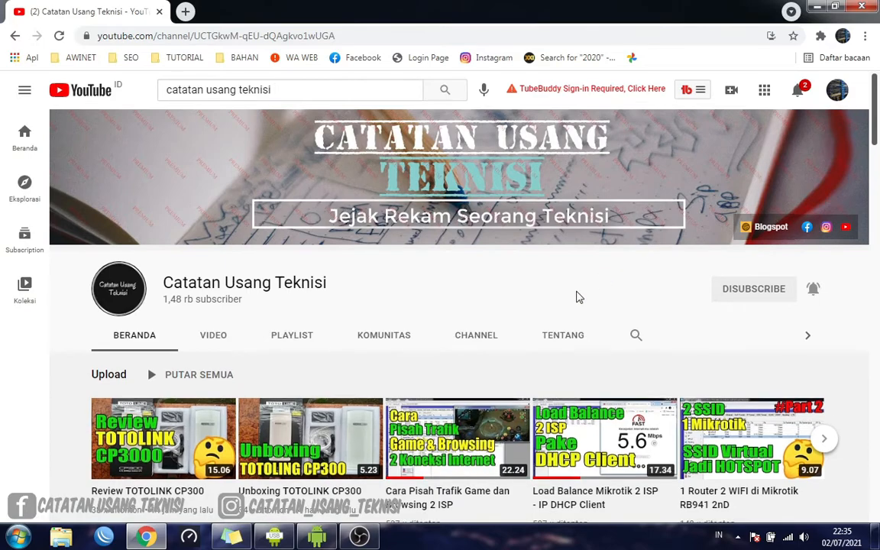
pyautogui.scroll(-5, 580, 295)
pyautogui.scroll(6, 579, 297)
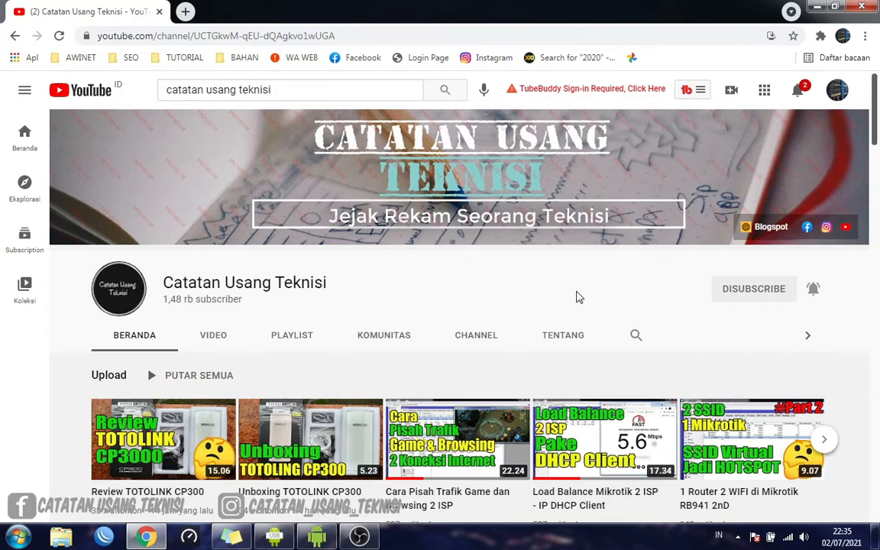
pyautogui.scroll(-1, 579, 297)
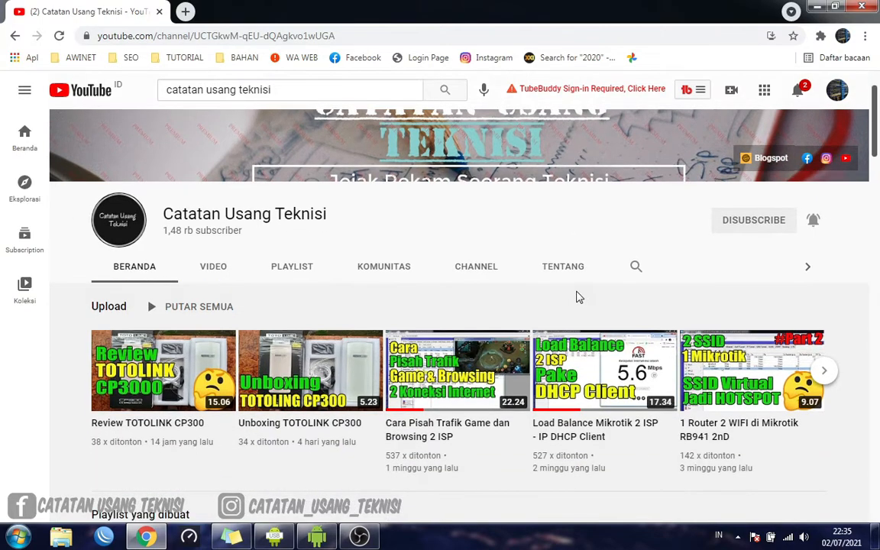
pyautogui.scroll(1, 579, 297)
pyautogui.scroll(-4, 579, 297)
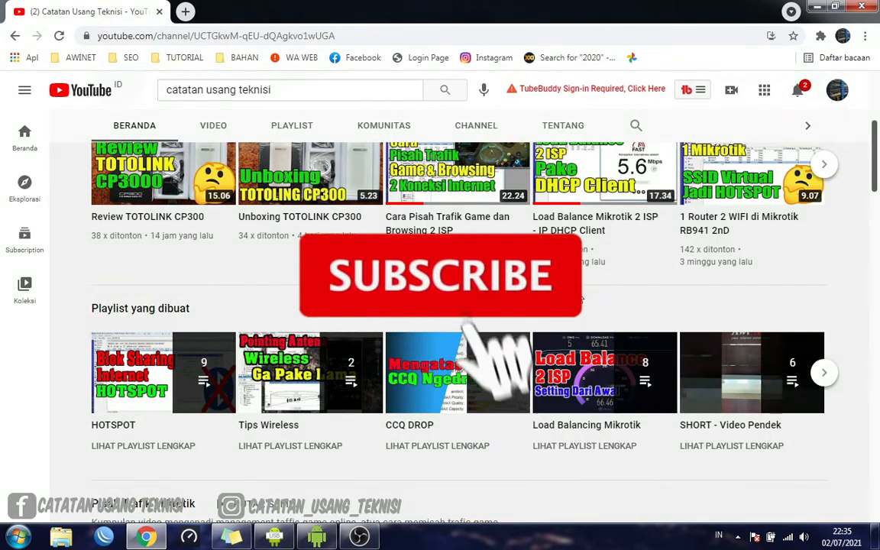
pyautogui.scroll(-4, 580, 297)
pyautogui.scroll(8, 579, 297)
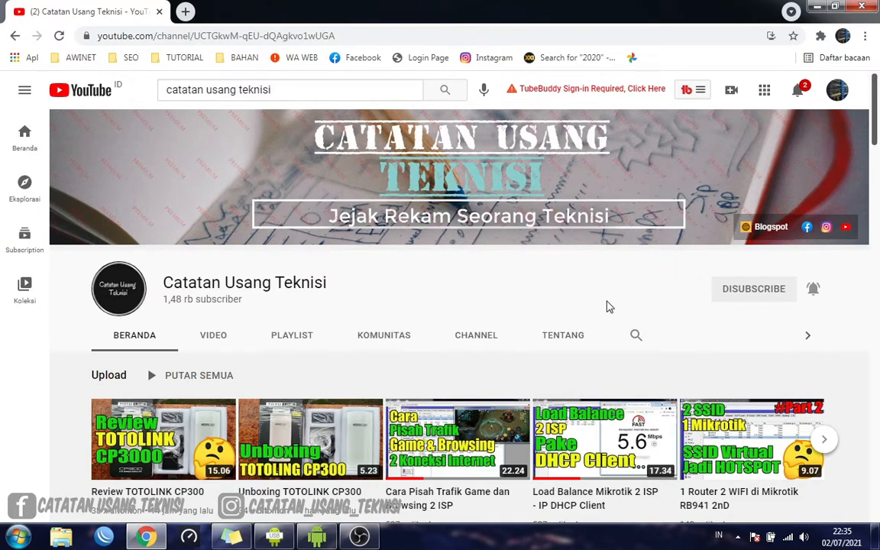
# Minimize the browser, bring back the SM-A207F phone mirror and wake the phone's screen
pyautogui.click(816, 7)
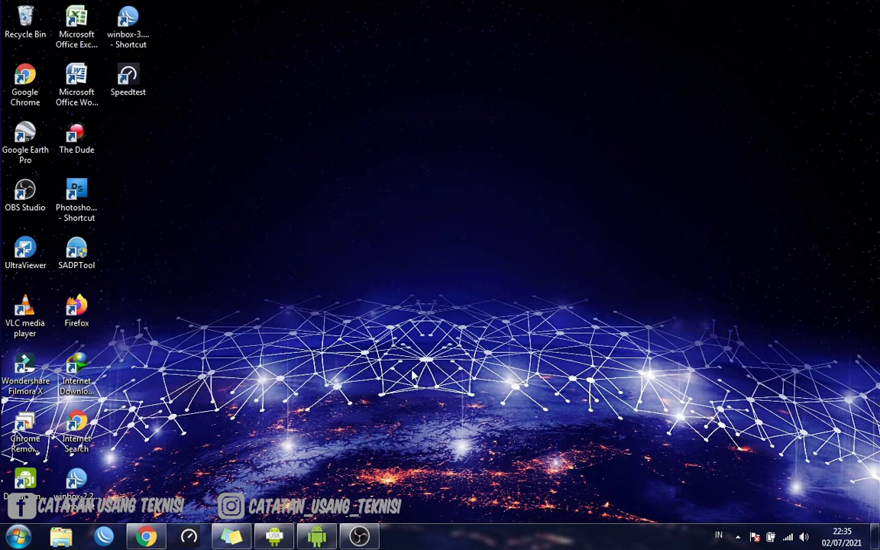
pyautogui.click(324, 539)
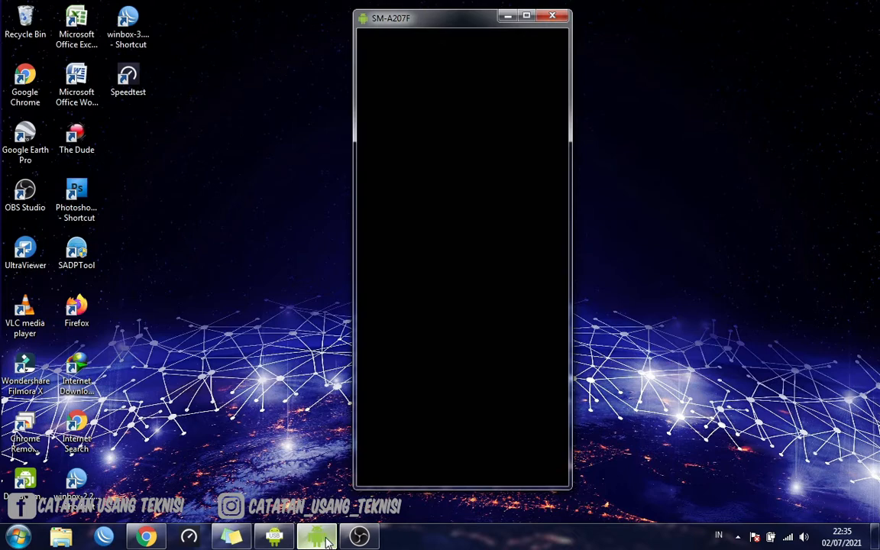
pyautogui.rightClick(519, 230)
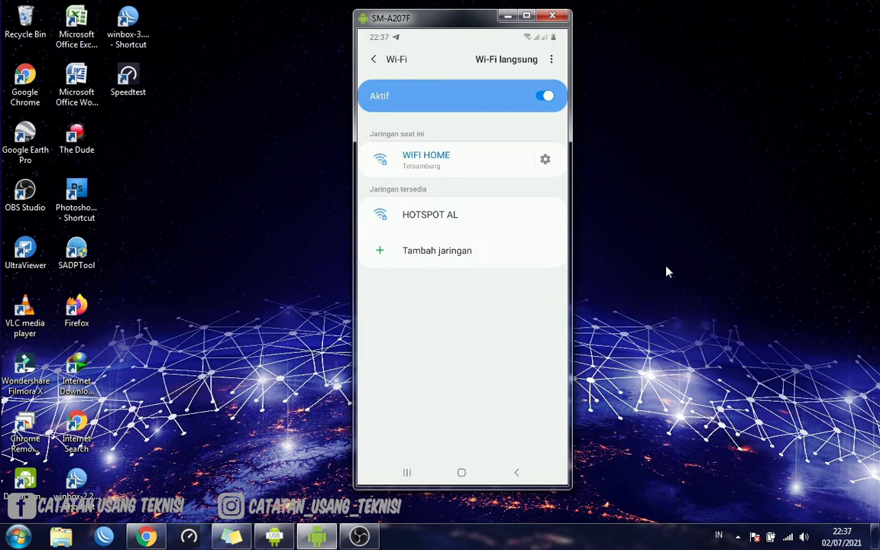
# Check the computer's list of wireless networks for the current connection, and close the list
pyautogui.click(788, 537)
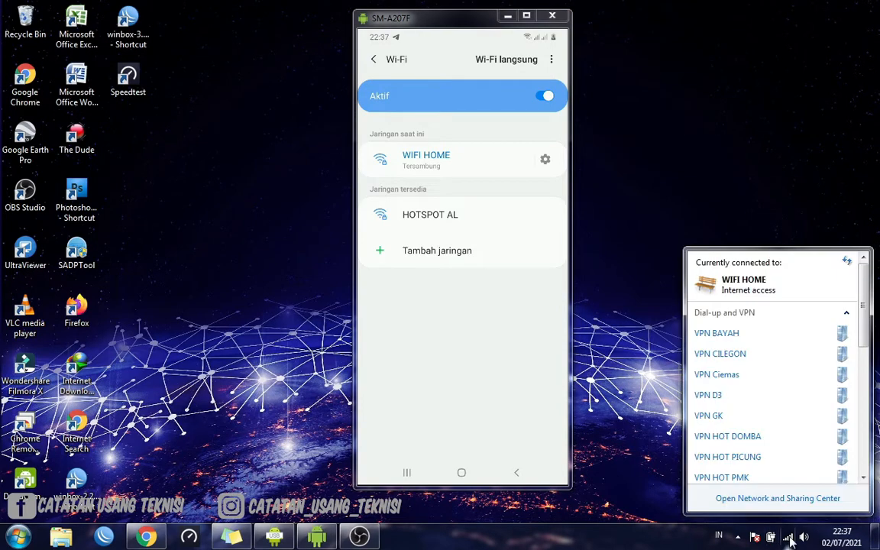
pyautogui.scroll(-2, 781, 465)
pyautogui.scroll(-5, 781, 465)
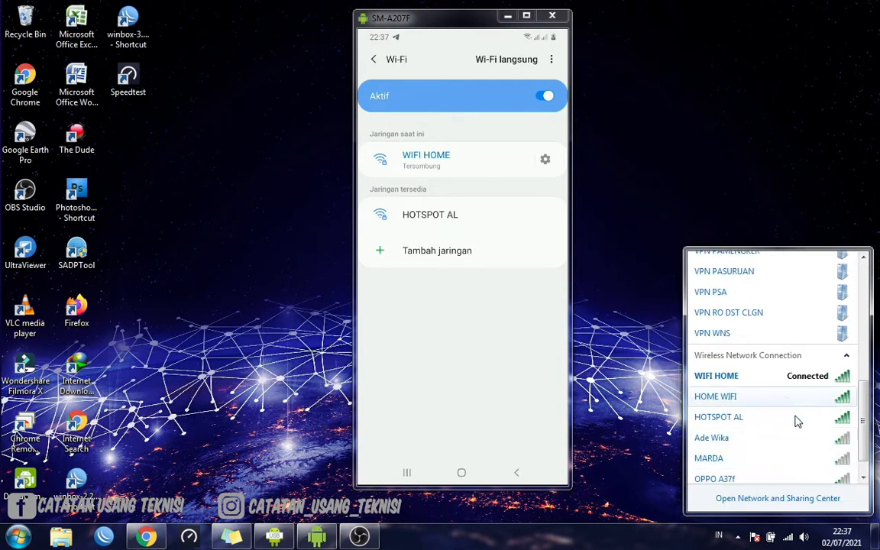
pyautogui.moveTo(727, 382)
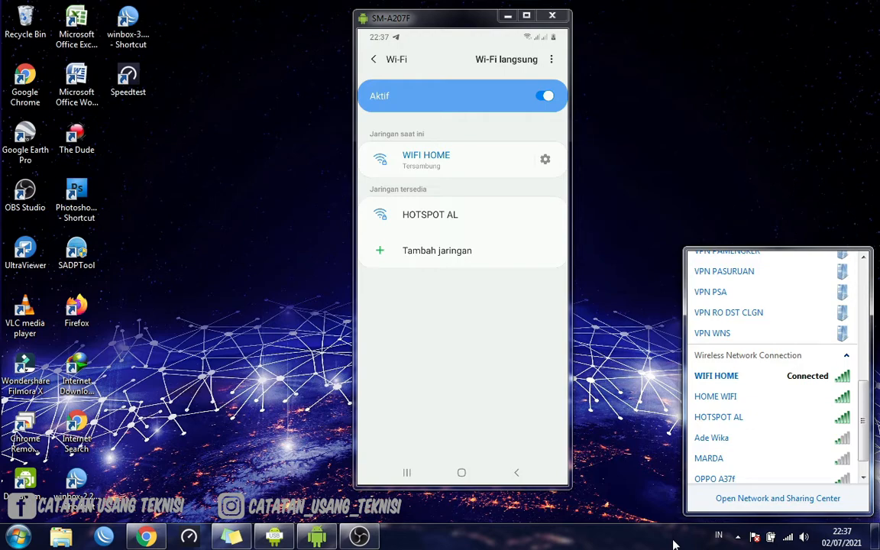
pyautogui.press('Escape')
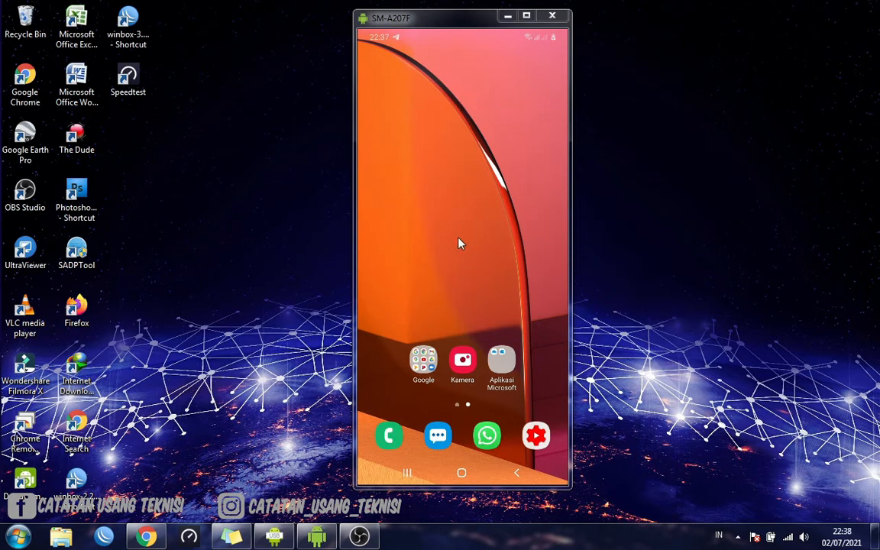
# Examine the phone's WIFI HOME network details, including the IP address and Kelola router entry, and return to the home screen
pyautogui.scroll(-2, 459, 243)
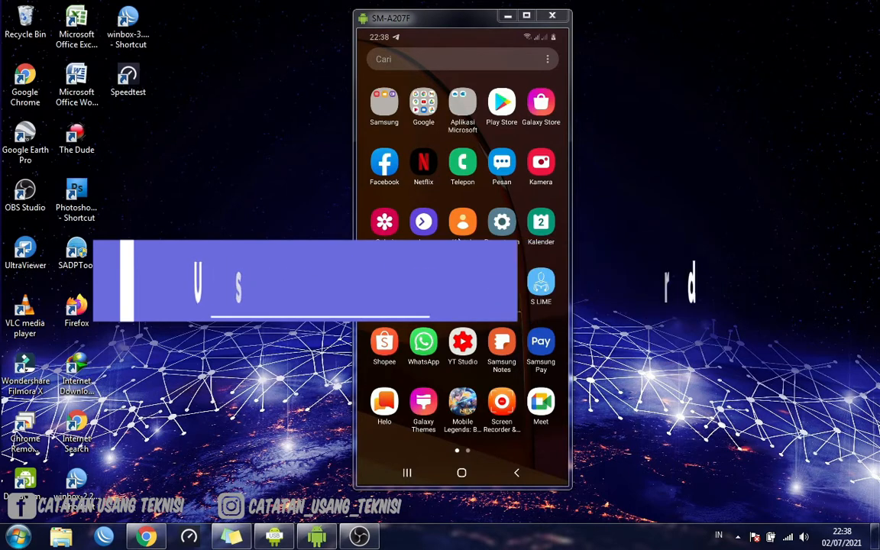
pyautogui.scroll(2, 460, 243)
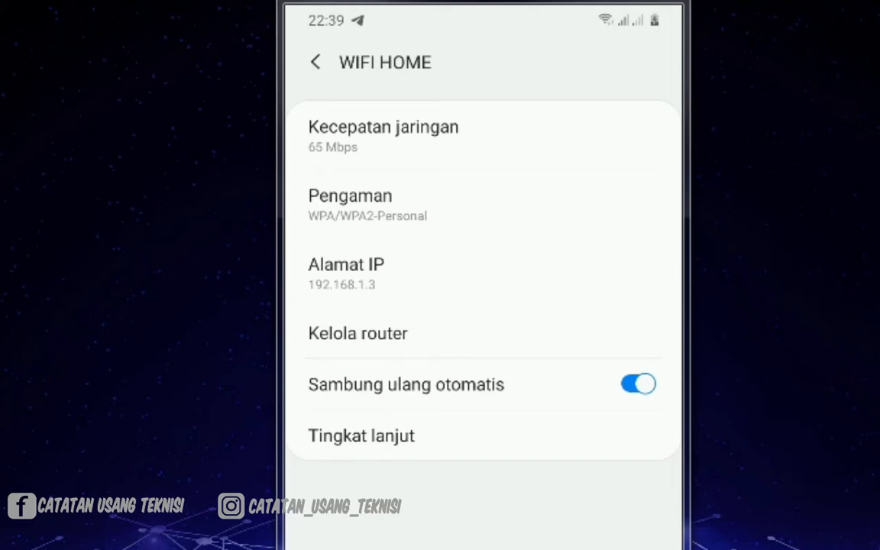
pyautogui.click(367, 348)
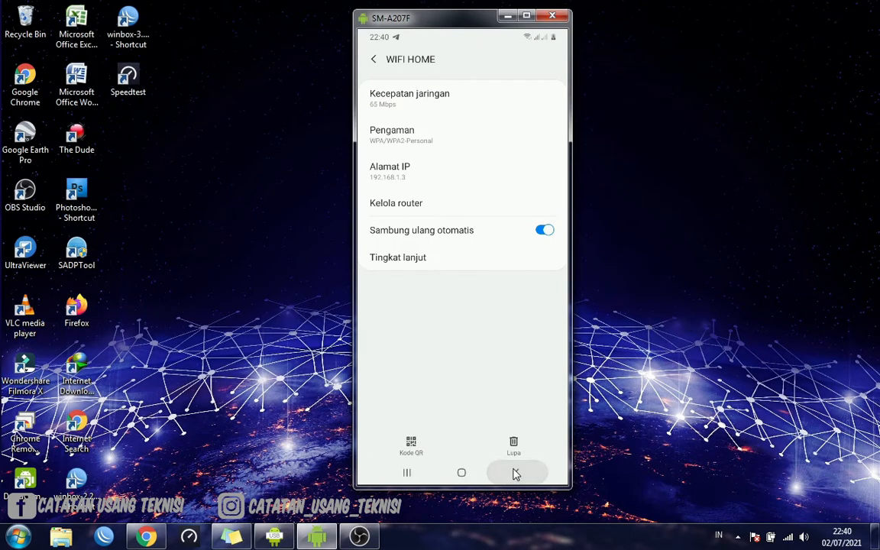
pyautogui.click(516, 474)
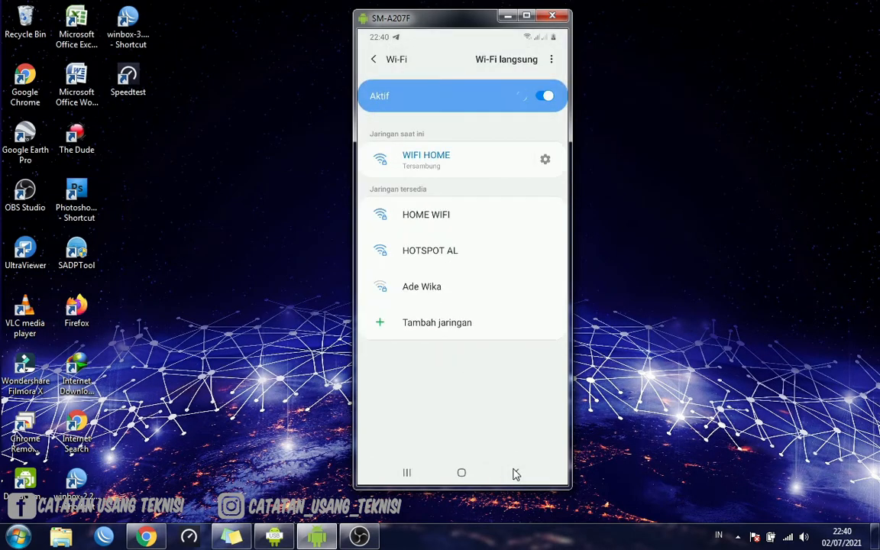
pyautogui.click(517, 474)
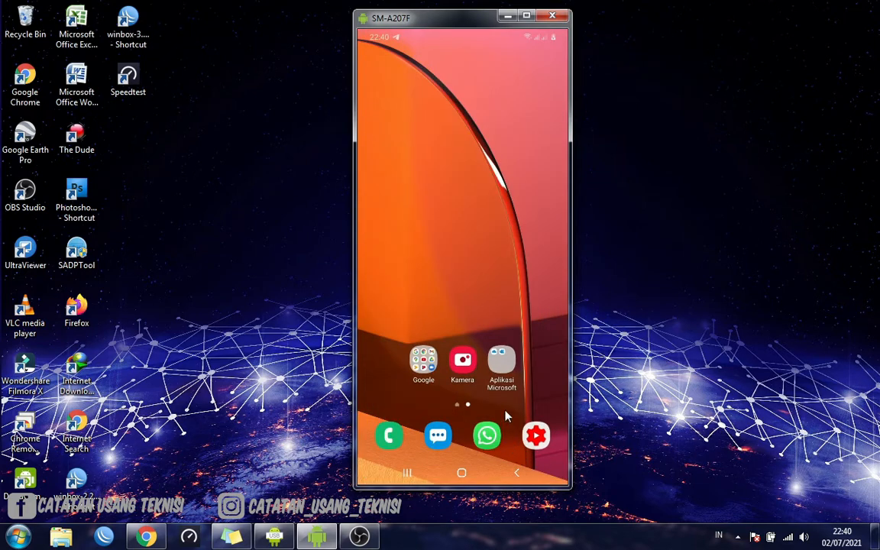
# Open Chrome on the phone from the Google app folder
pyautogui.click(424, 364)
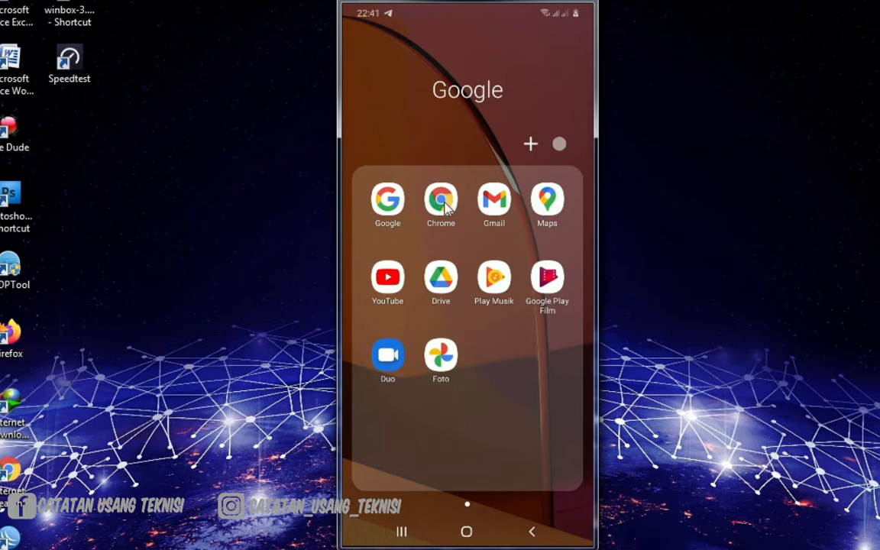
pyautogui.click(442, 203)
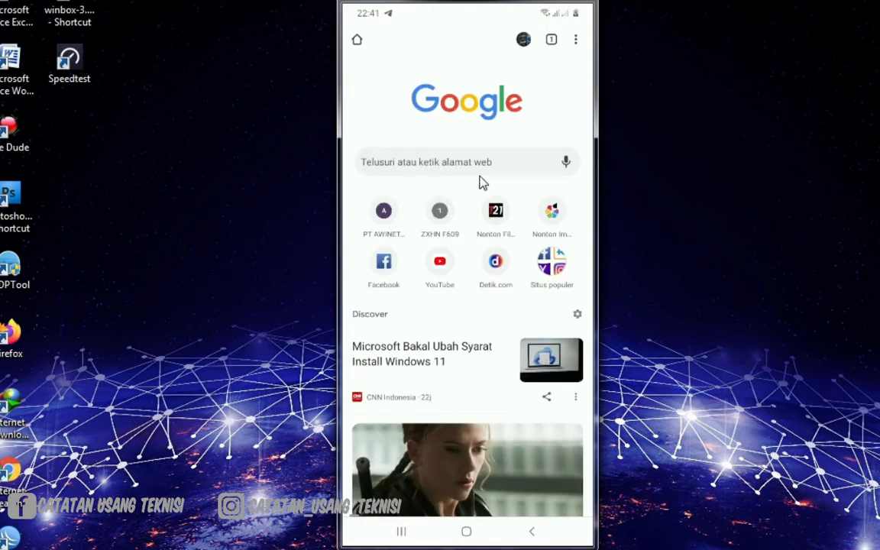
pyautogui.scroll(-3, 485, 212)
pyautogui.scroll(3, 485, 212)
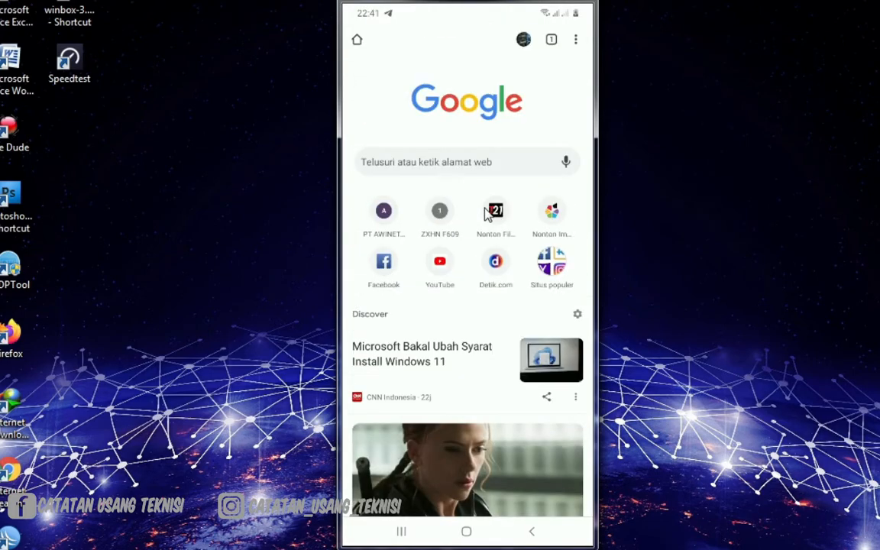
# Load the router's login page at 192.168.1.1 in the phone's browser
pyautogui.click(467, 168)
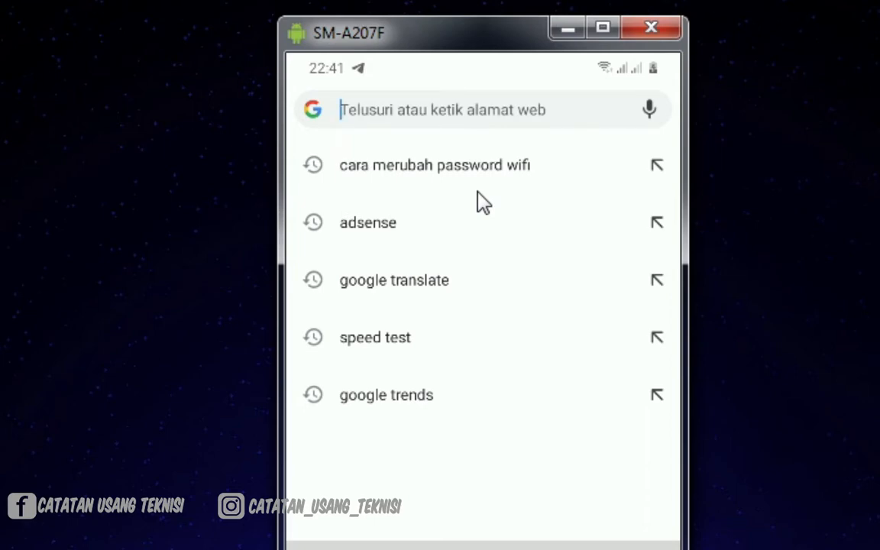
pyautogui.write('192.')
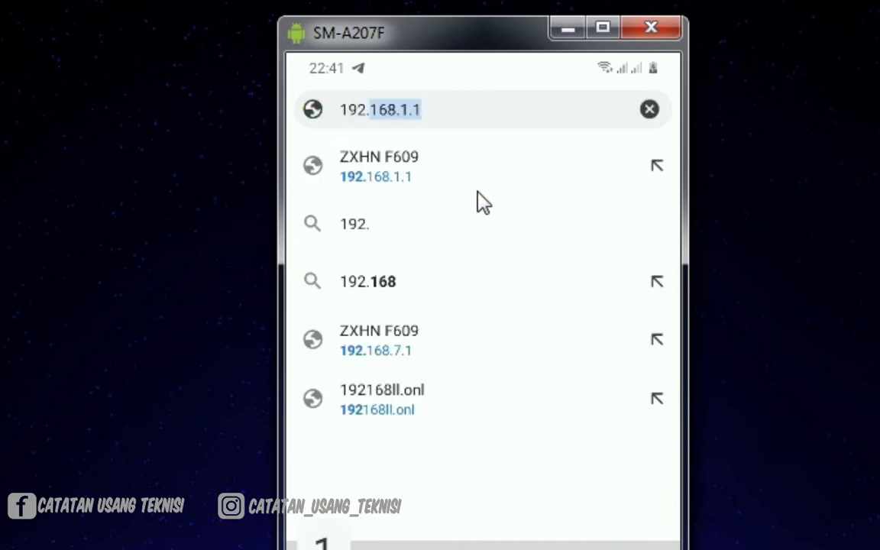
pyautogui.write('16')
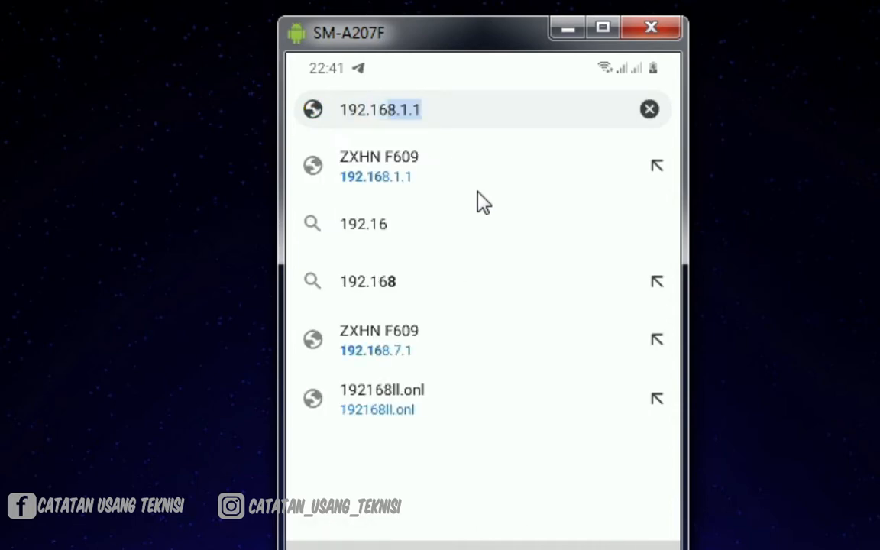
pyautogui.write('8.1.1')
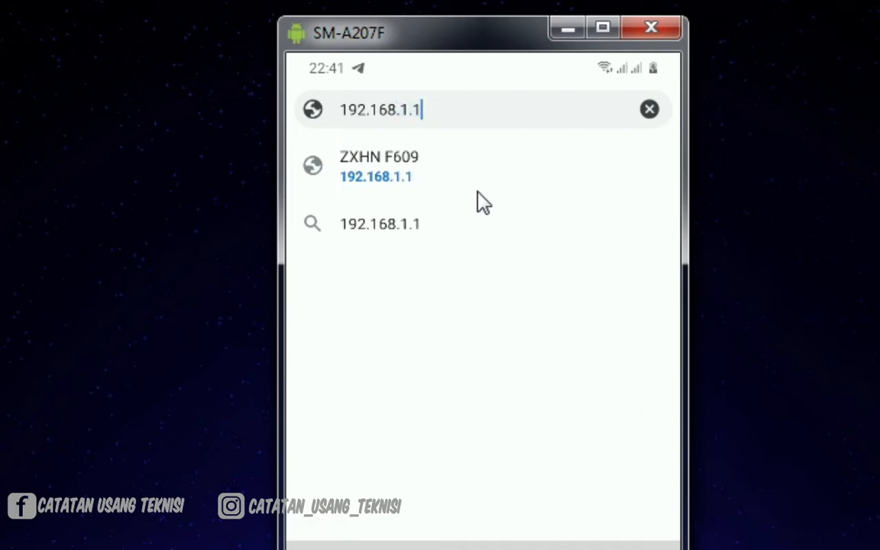
pyautogui.press('Return')
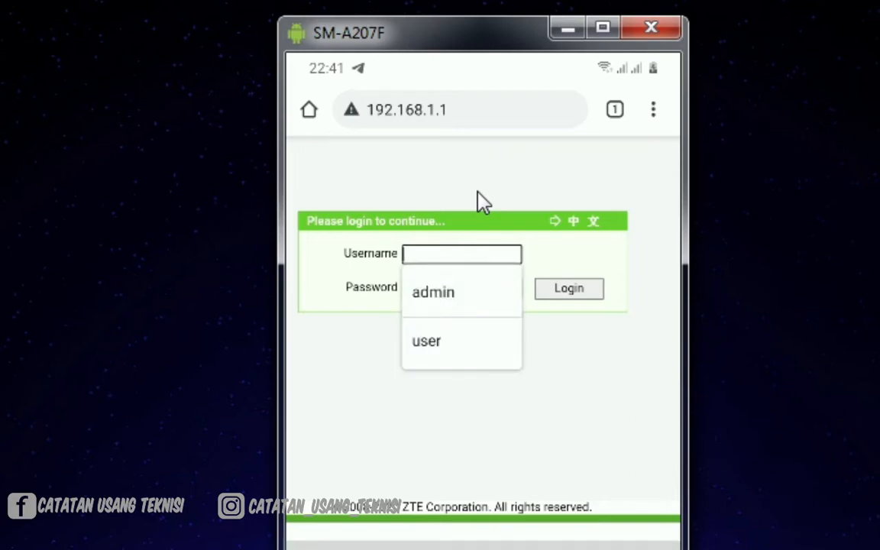
pyautogui.click(483, 202)
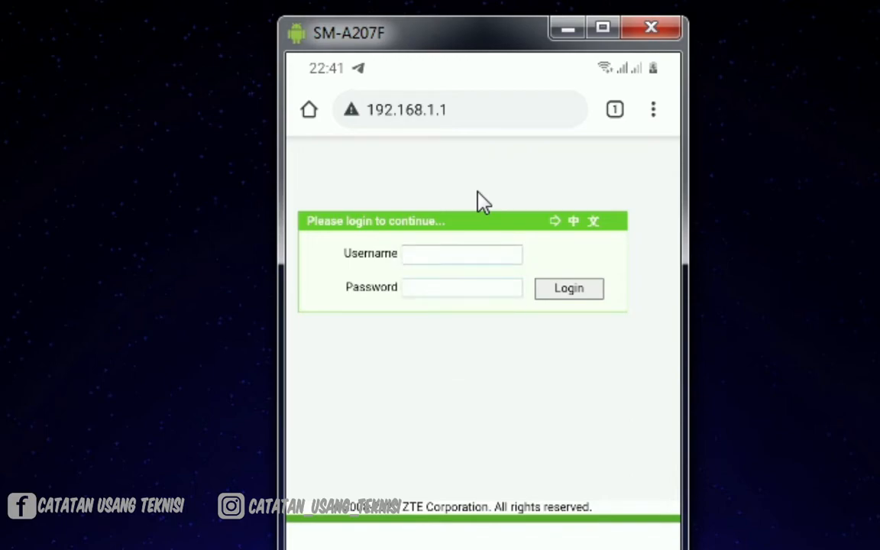
pyautogui.press('Tab')
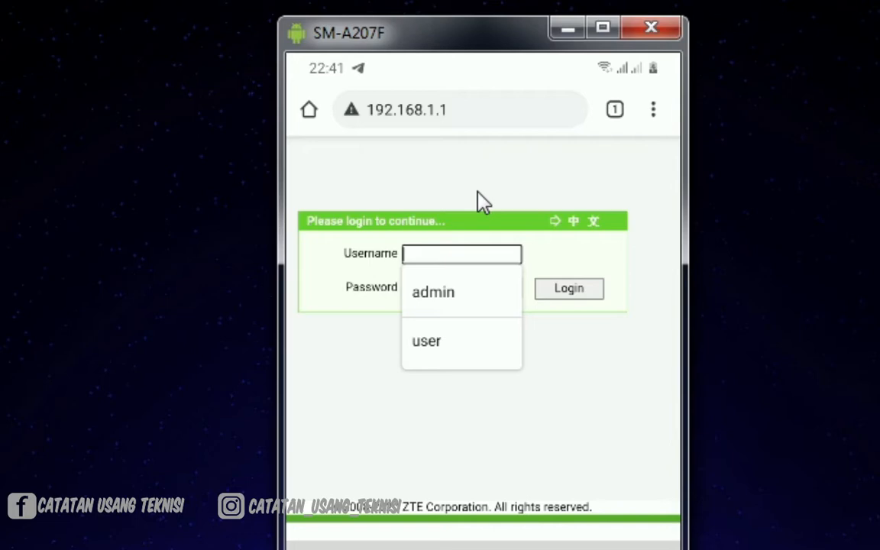
pyautogui.click(478, 192)
pyautogui.press('Tab')
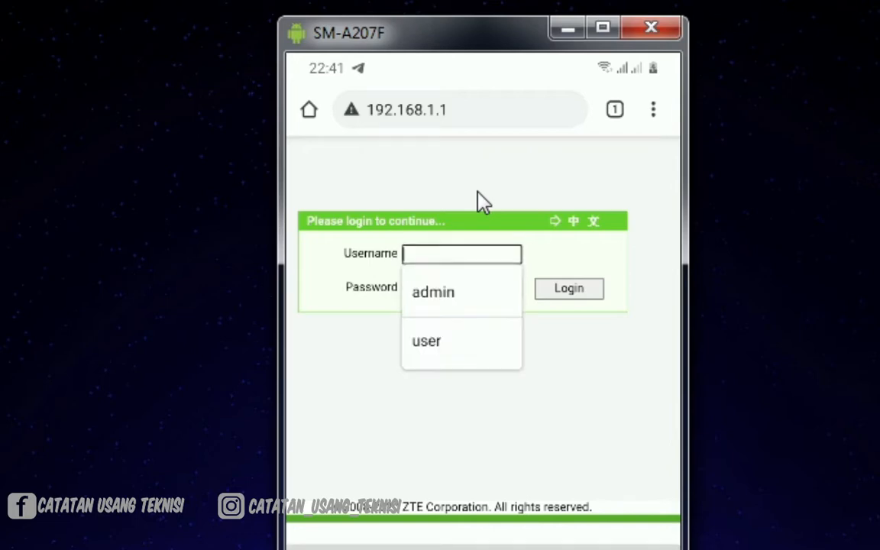
pyautogui.click(483, 203)
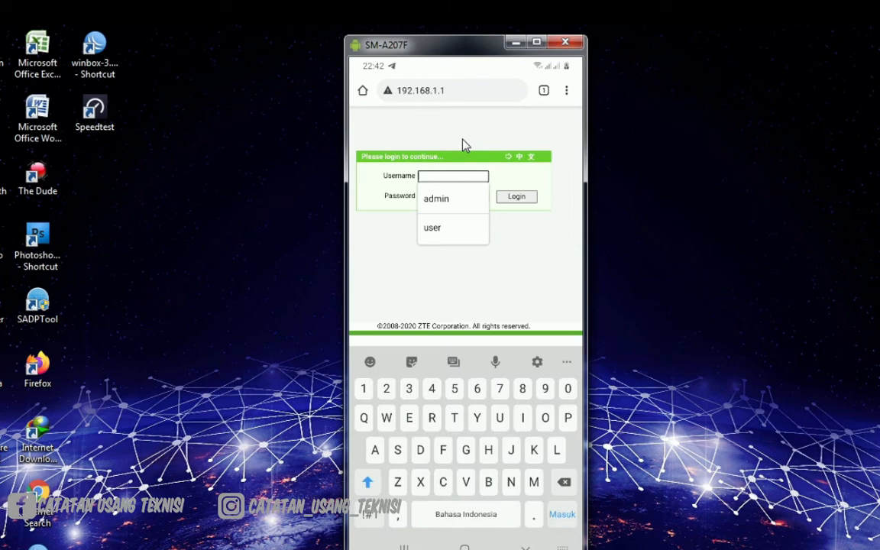
pyautogui.write('User')
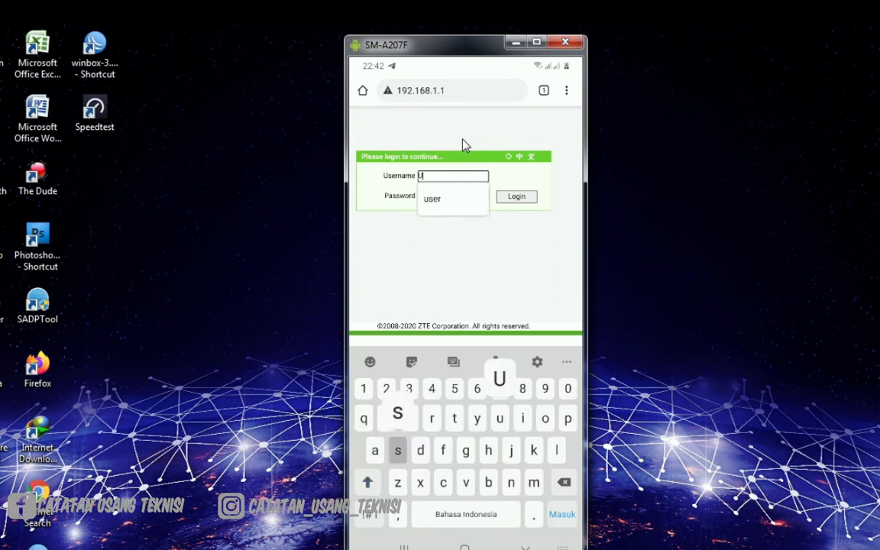
pyautogui.press('BackSpace')
pyautogui.press('BackSpace')
pyautogui.press('BackSpace')
pyautogui.press('BackSpace')
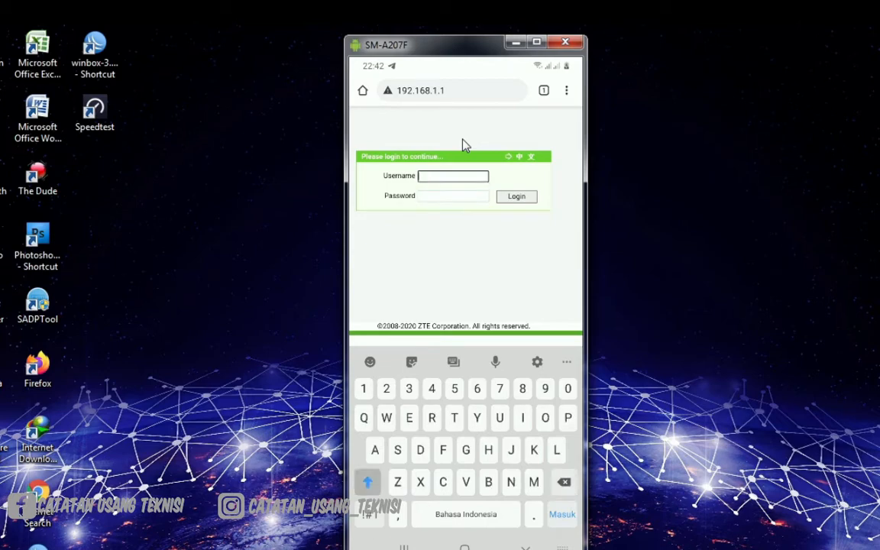
# Log in to the router with the username user and the account password
pyautogui.write('user')
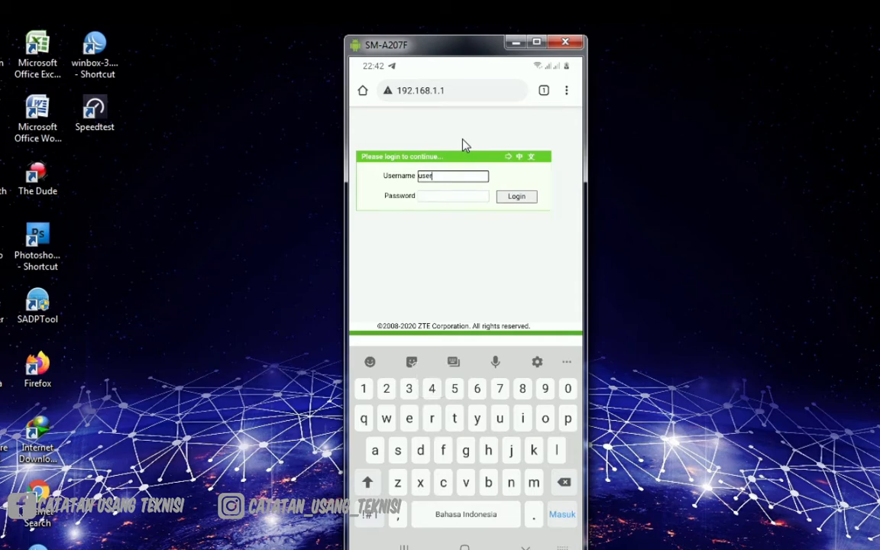
pyautogui.press('Tab')
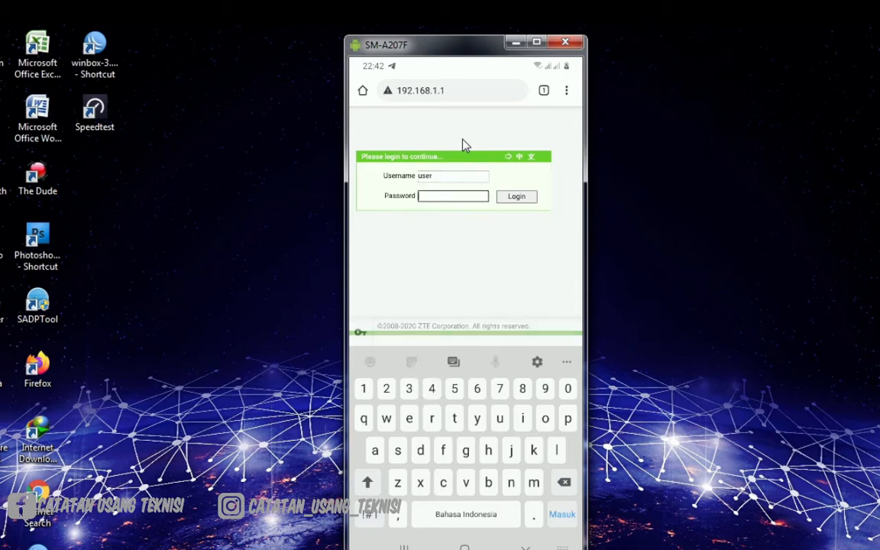
pyautogui.write('user')
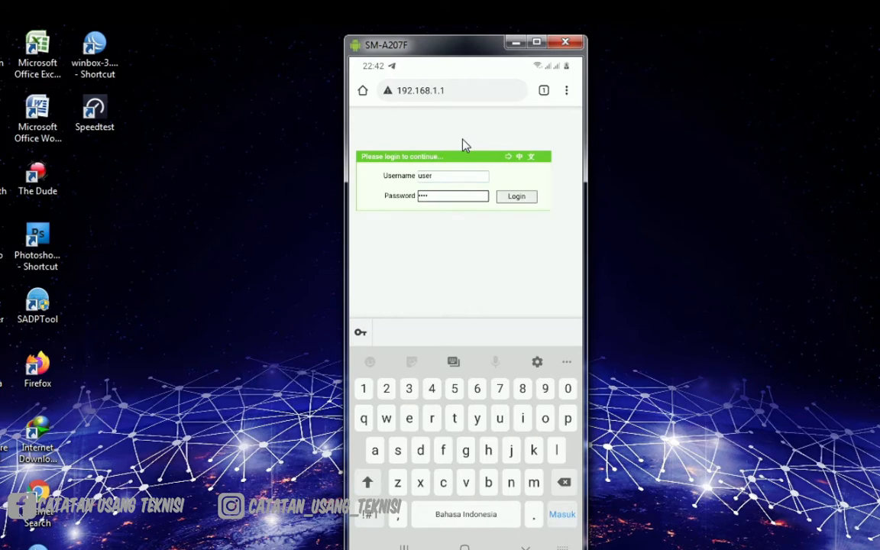
pyautogui.press('Return')
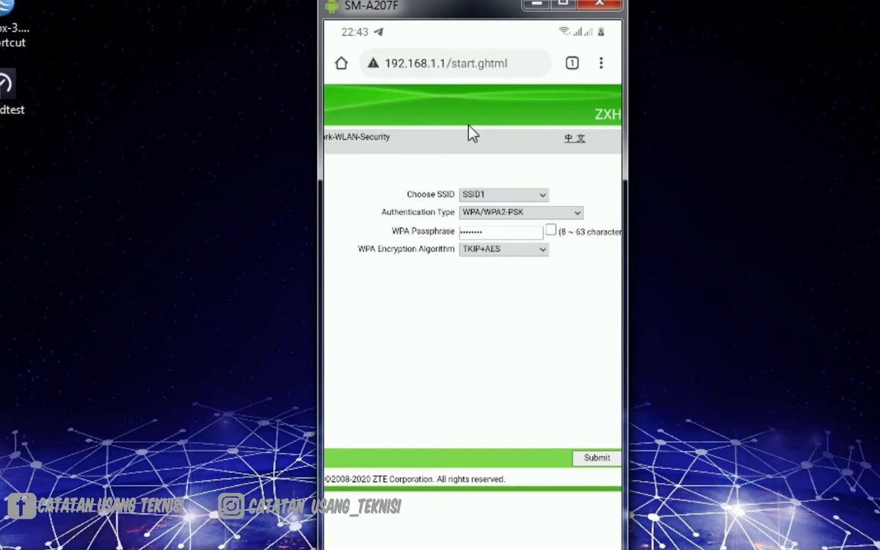
# Replace the WPA Passphrase for SSID1 with the new Wi-Fi password, with the passphrase characters shown
pyautogui.hscroll(-1, 468, 126)
pyautogui.hscroll(1, 469, 126)
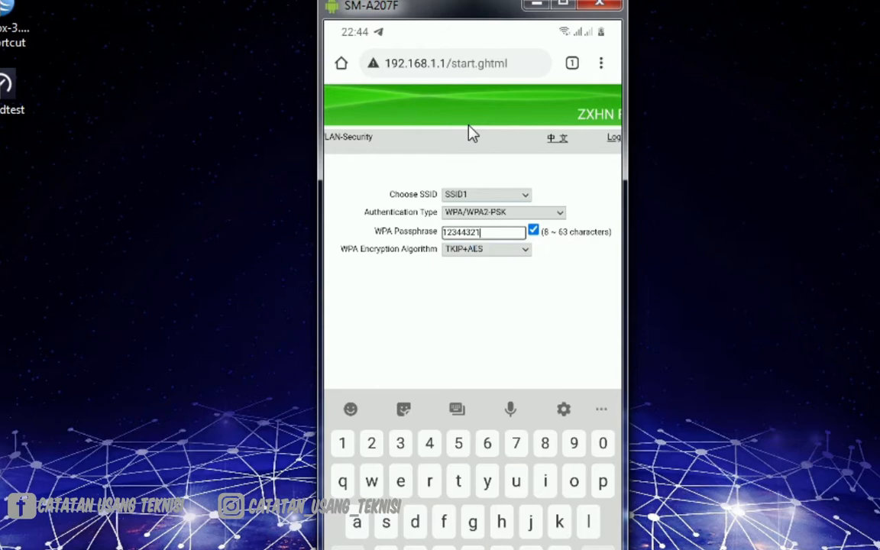
pyautogui.press('BackSpace')
pyautogui.press('BackSpace')
pyautogui.press('BackSpace')
pyautogui.press('BackSpace')
pyautogui.press('BackSpace')
pyautogui.press('BackSpace')
pyautogui.press('BackSpace')
pyautogui.press('BackSpace')
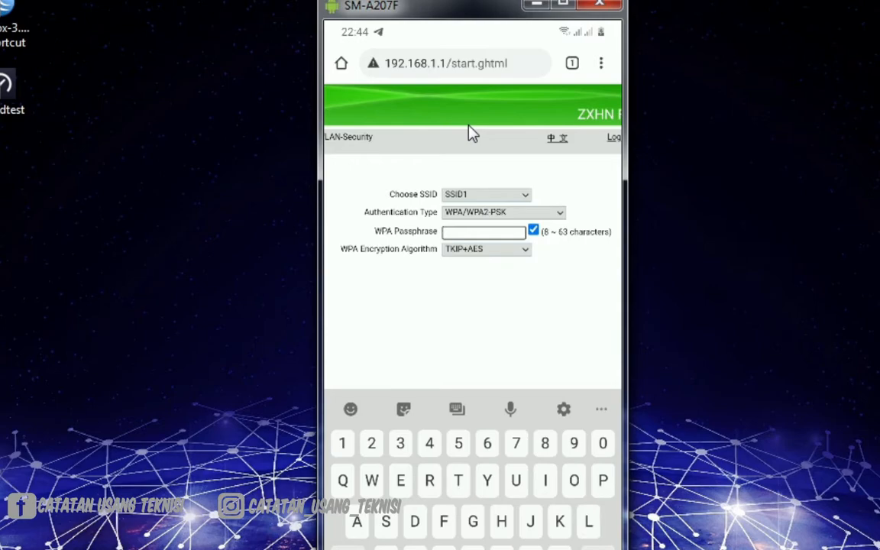
pyautogui.write('12')
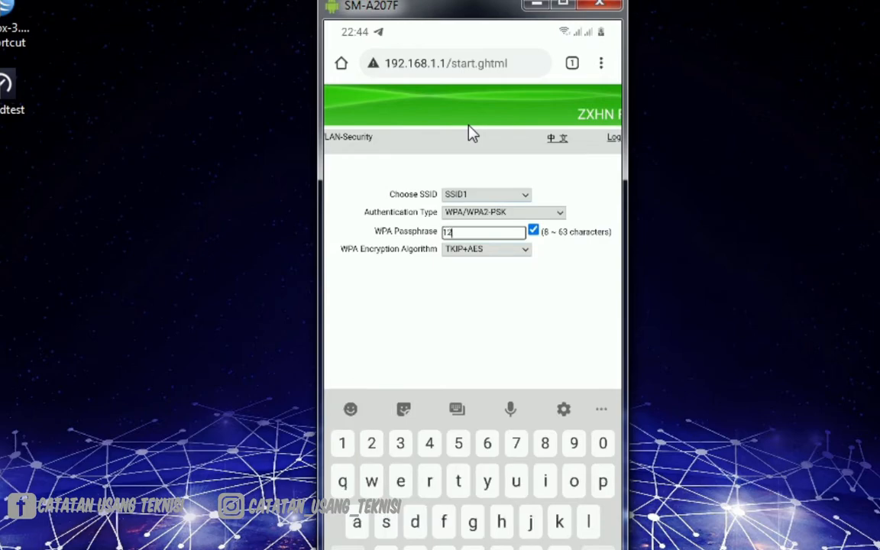
pyautogui.write('3456')
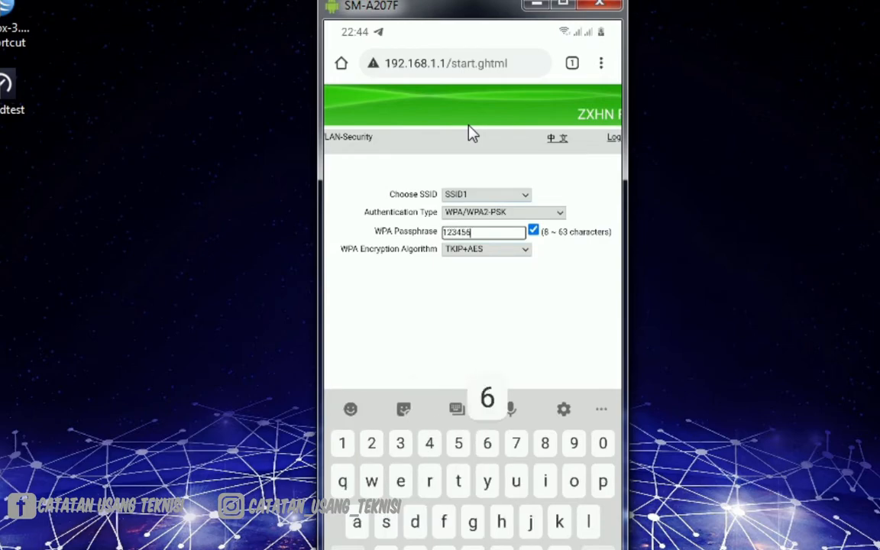
pyautogui.write('789')
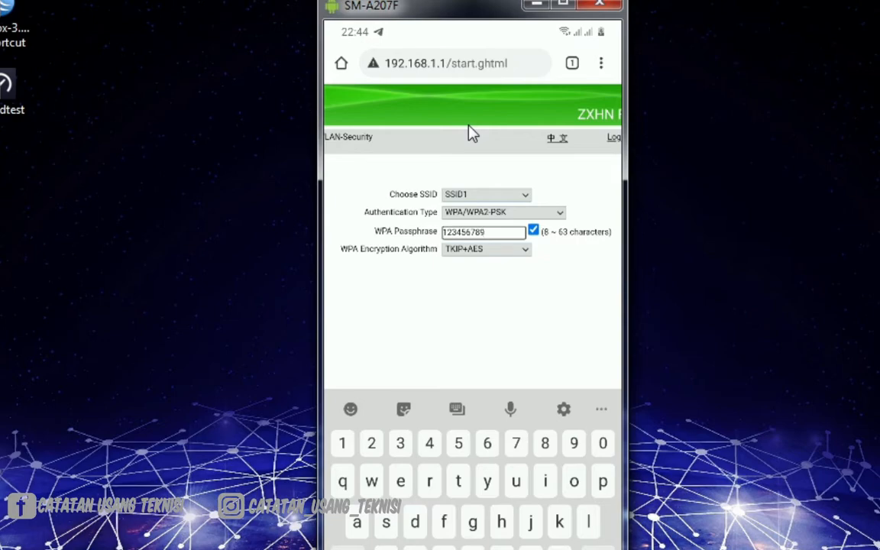
# Submit the WLAN security settings for SSID1 and accept the weak-password warning
pyautogui.hscroll(1, 473, 134)
pyautogui.hscroll(1, 469, 126)
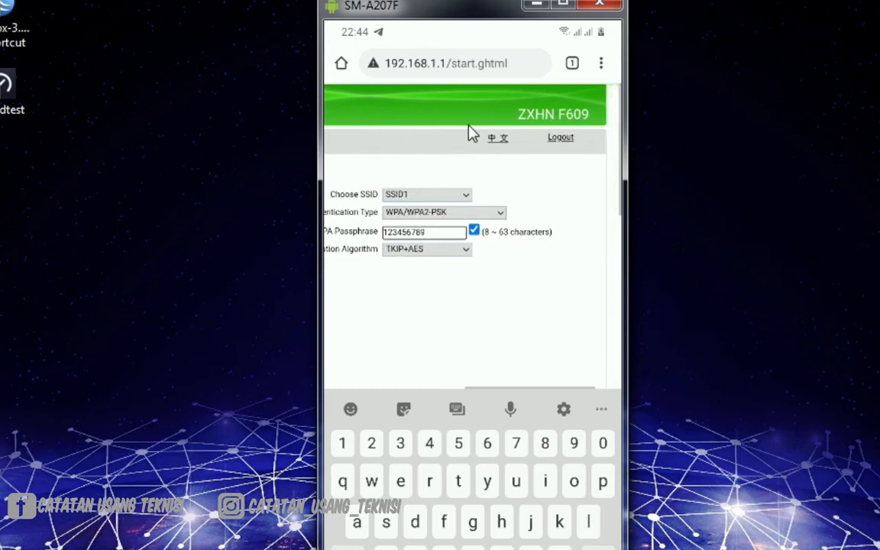
pyautogui.press('End')
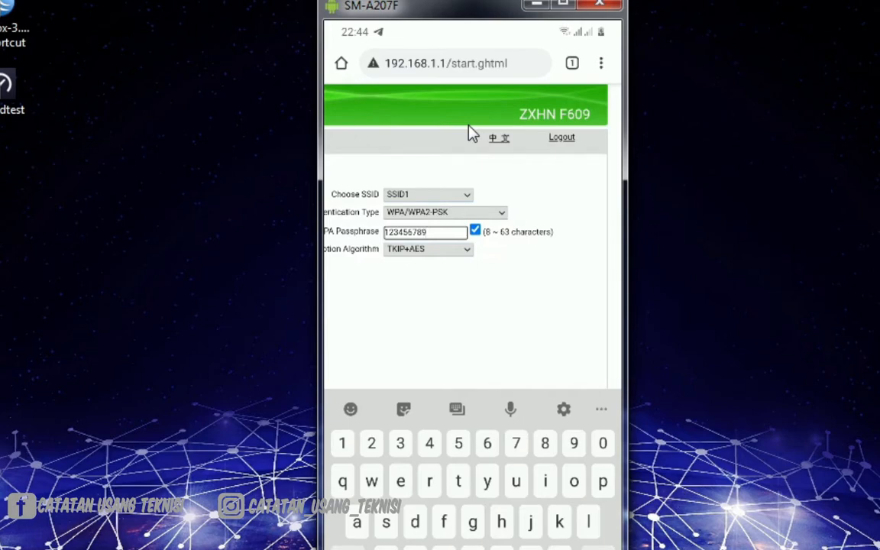
pyautogui.hscroll(-1, 469, 126)
pyautogui.hscroll(-1, 469, 126)
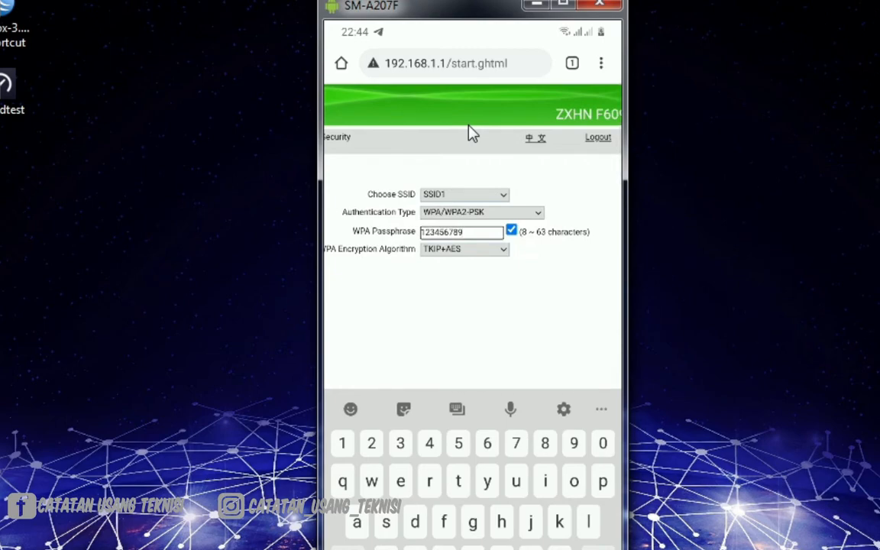
pyautogui.scroll(-1, 469, 133)
pyautogui.scroll(-2, 471, 133)
pyautogui.scroll(1, 470, 133)
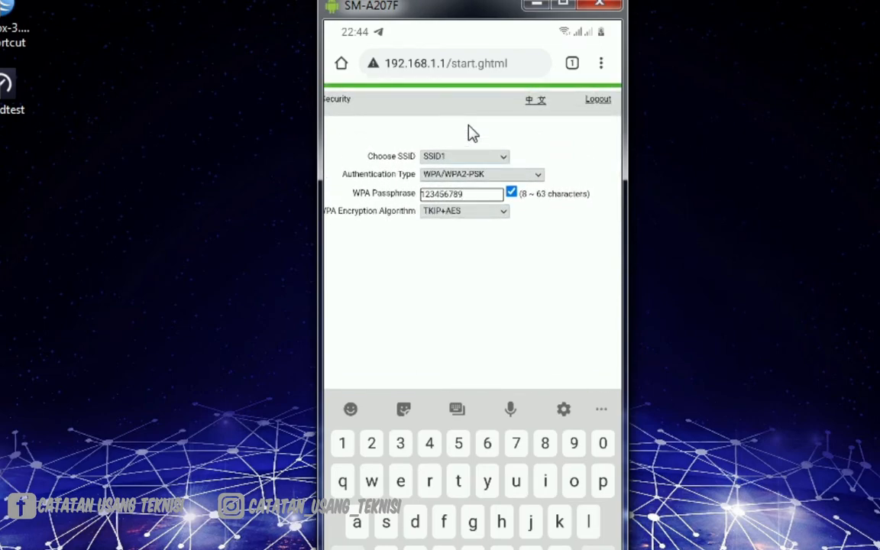
pyautogui.hscroll(-1, 469, 126)
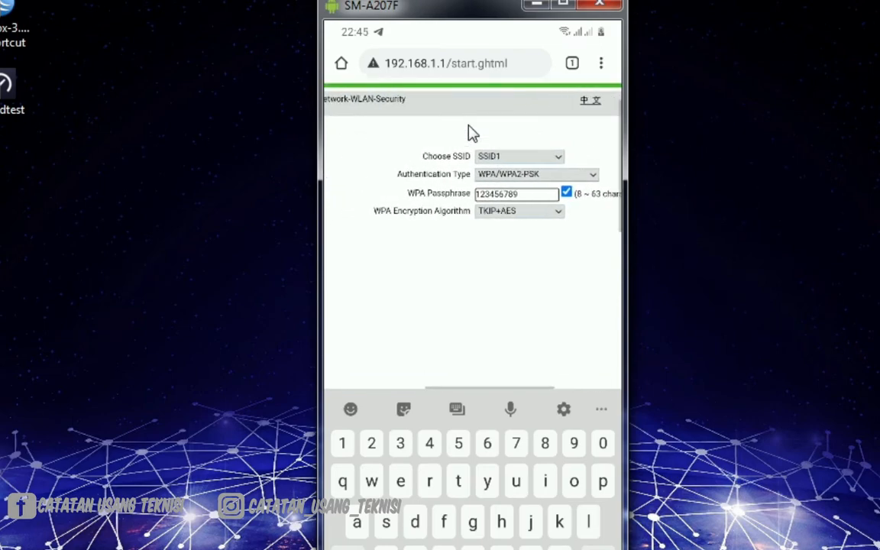
pyautogui.hscroll(1, 469, 126)
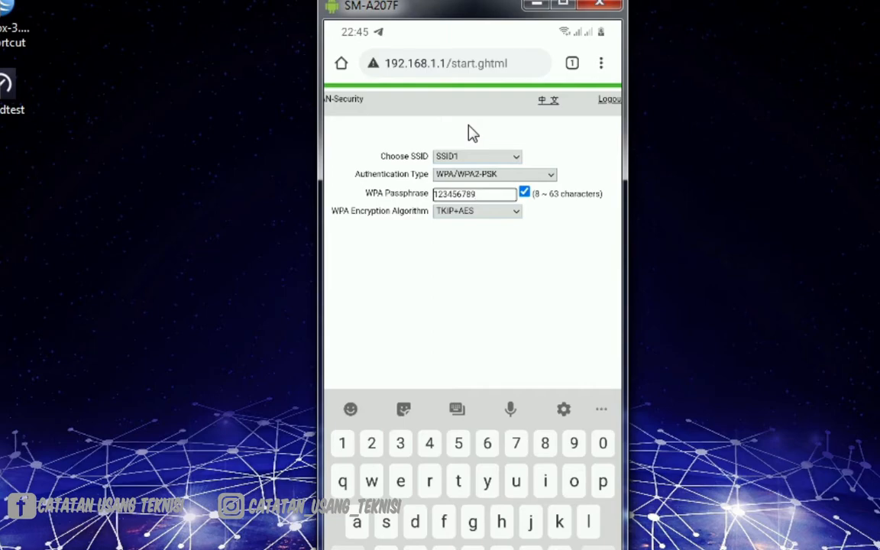
pyautogui.hscroll(1, 473, 133)
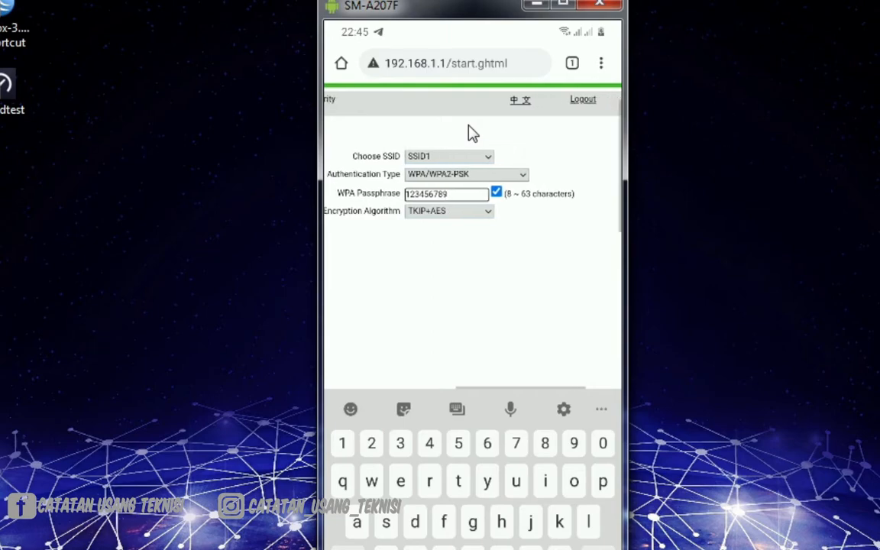
pyautogui.hscroll(-1, 473, 133)
pyautogui.scroll(-3, 473, 133)
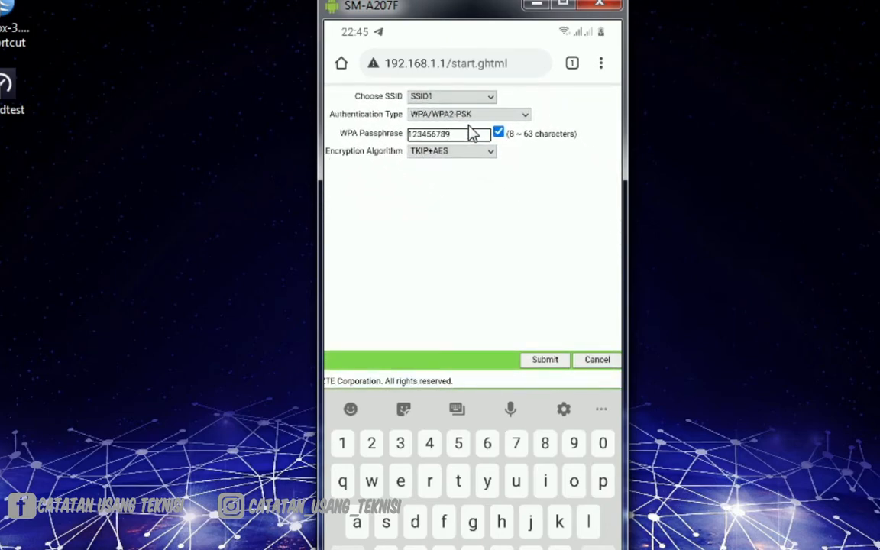
pyautogui.scroll(-1, 470, 133)
pyautogui.scroll(1, 470, 133)
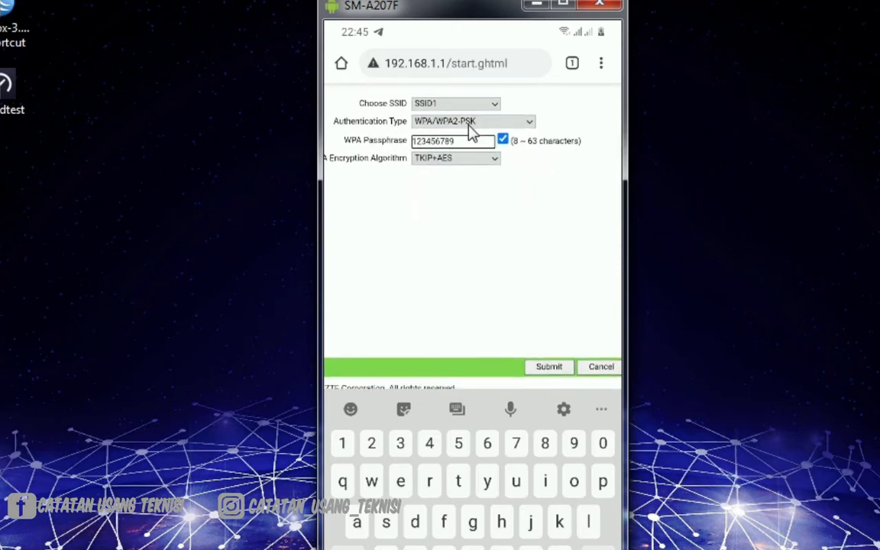
pyautogui.press('Return')
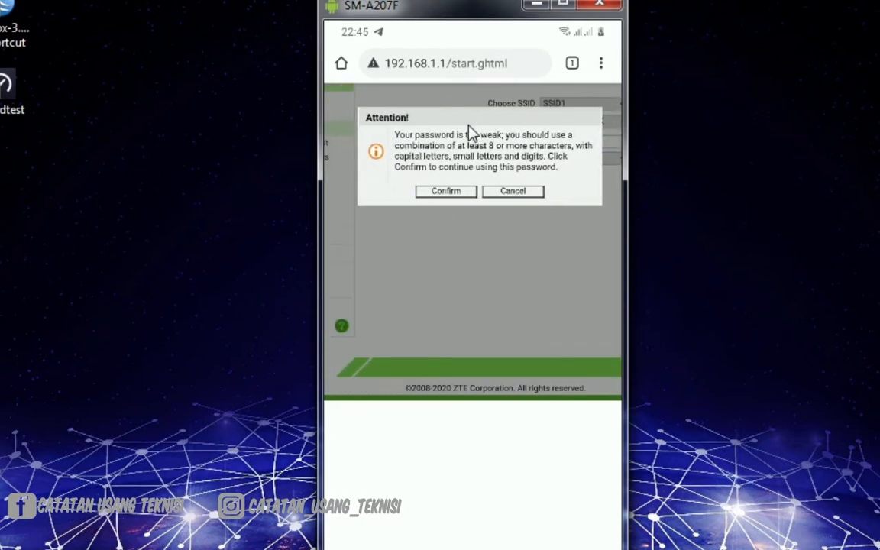
pyautogui.press('Return')
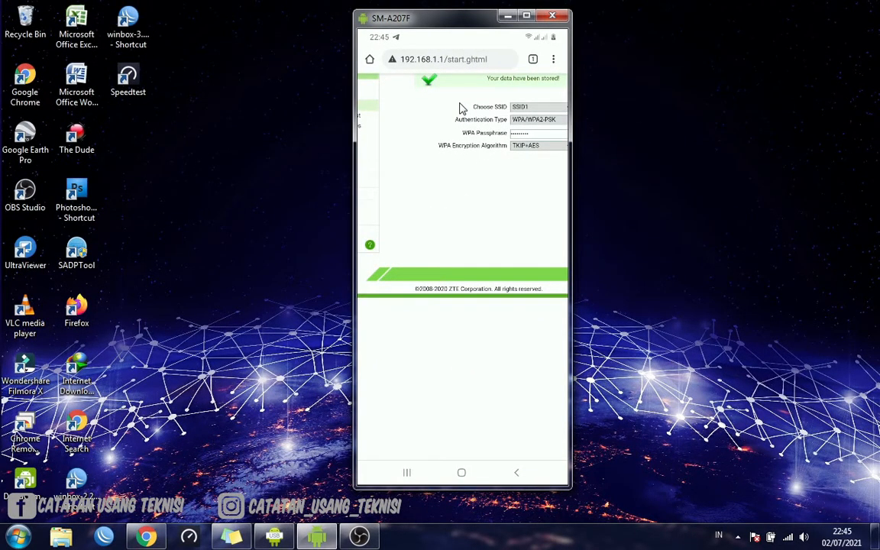
pyautogui.hscroll(2, 460, 107)
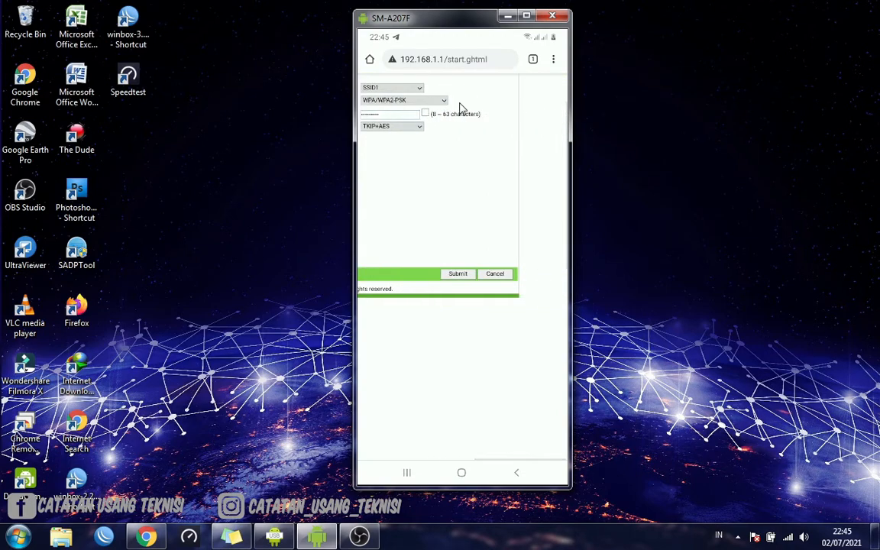
pyautogui.hscroll(-1, 460, 107)
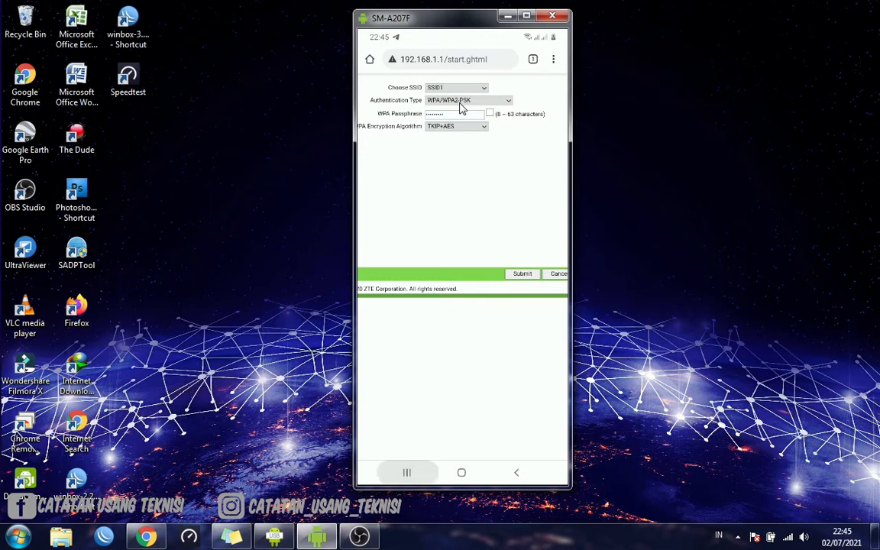
# Return the phone to its home screen and minimize the SM-A207F window on the computer
pyautogui.hotkey('alt', 's')
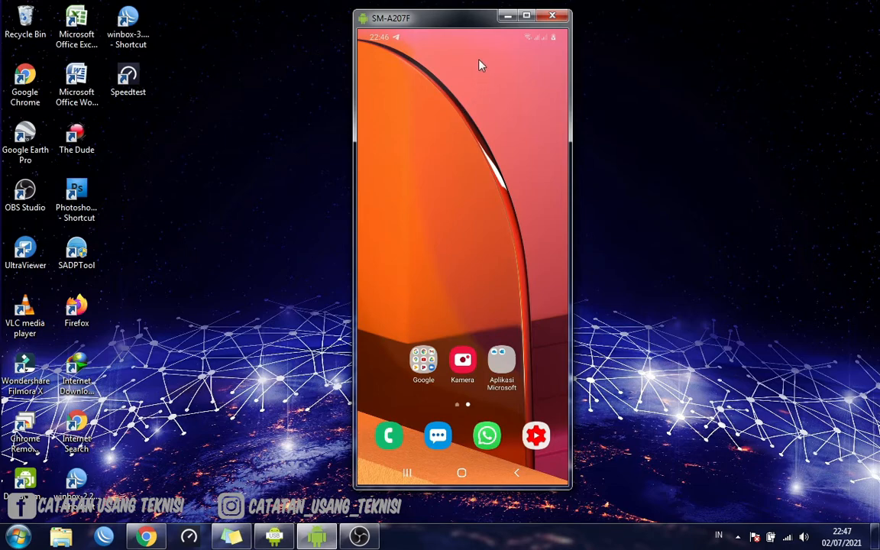
pyautogui.click(508, 19)
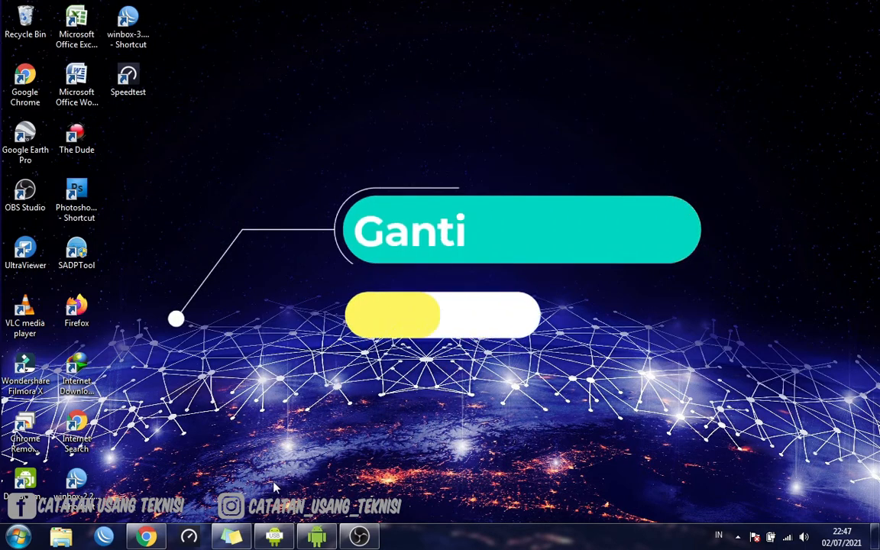
pyautogui.click(329, 537)
pyautogui.click(328, 537)
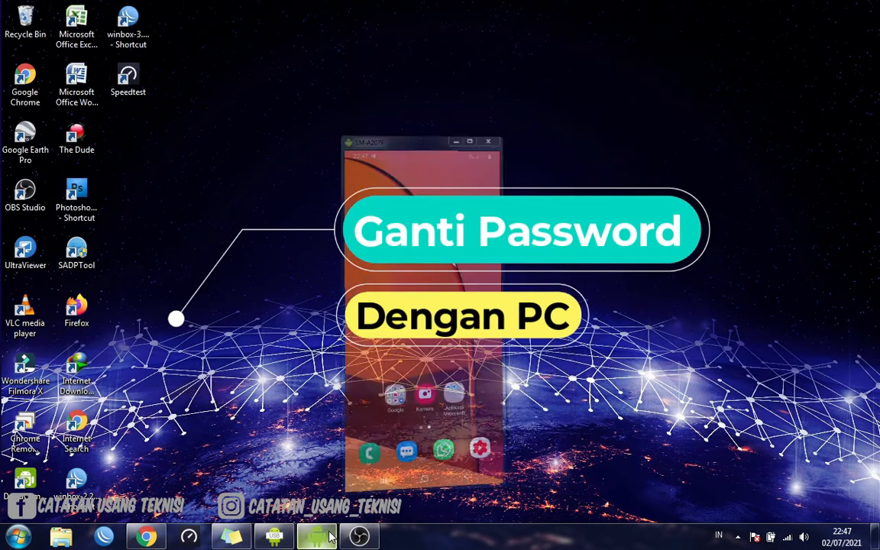
pyautogui.click(789, 537)
pyautogui.scroll(-5, 784, 473)
pyautogui.scroll(-1, 784, 466)
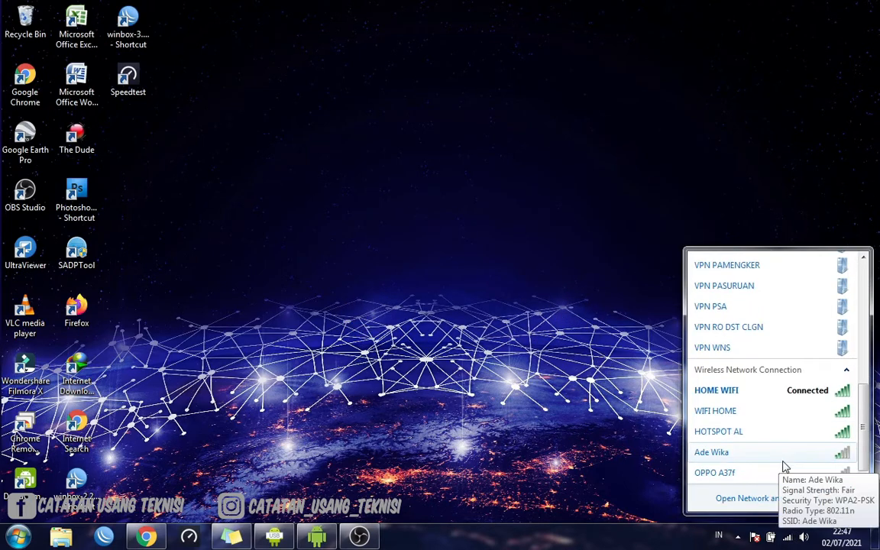
pyautogui.click(764, 412)
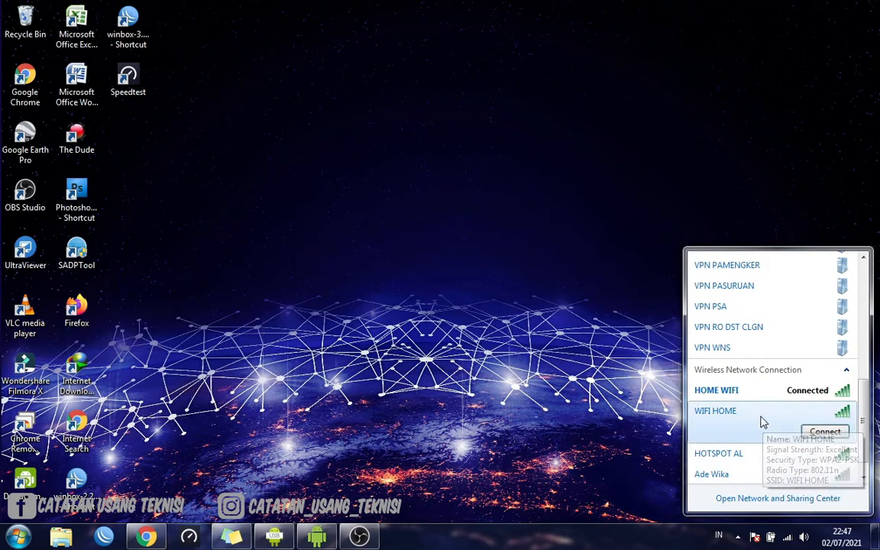
pyautogui.click(660, 409)
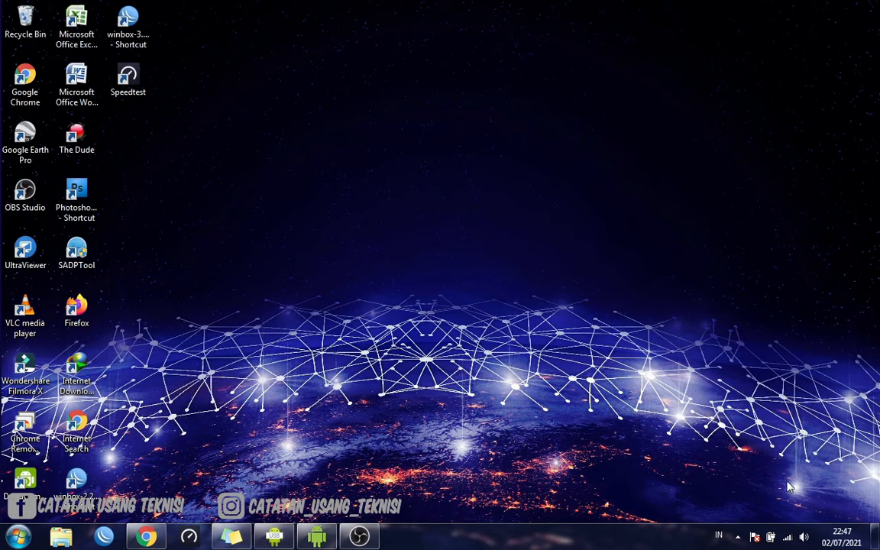
# Try to connect the computer to the WIFI HOME wireless network and dismiss the connection dialog
pyautogui.click(787, 537)
pyautogui.scroll(-3, 775, 447)
pyautogui.scroll(-3, 774, 435)
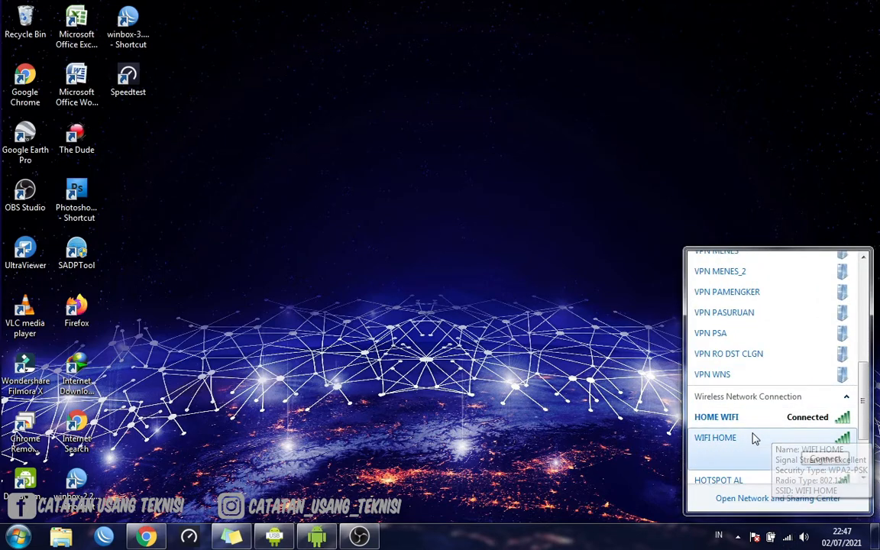
pyautogui.click(751, 437)
pyautogui.click(823, 459)
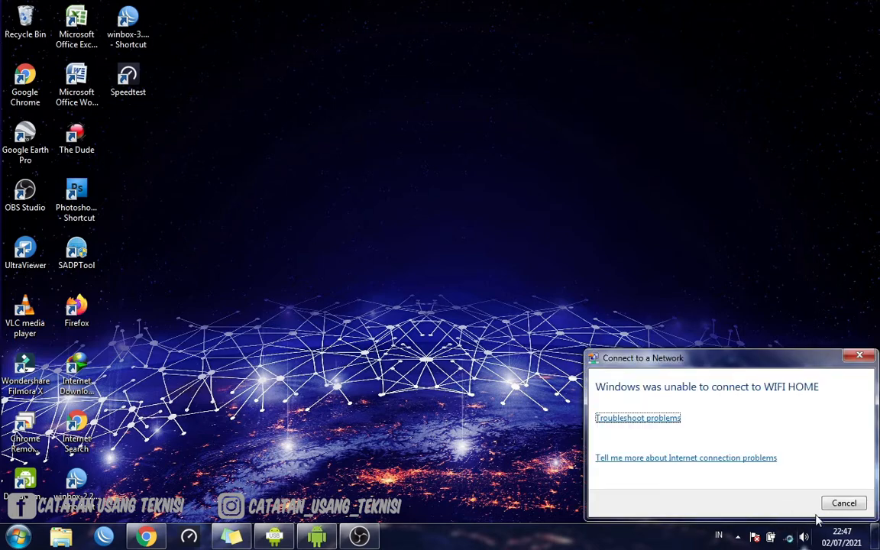
pyautogui.click(840, 502)
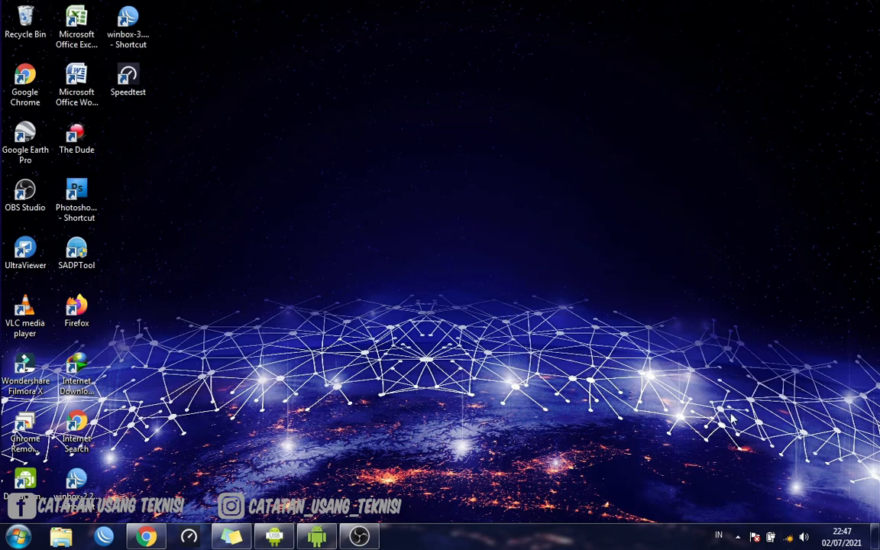
# Retry the computer's connection to WIFI HOME and cancel the attempt while it is connecting
pyautogui.click(792, 539)
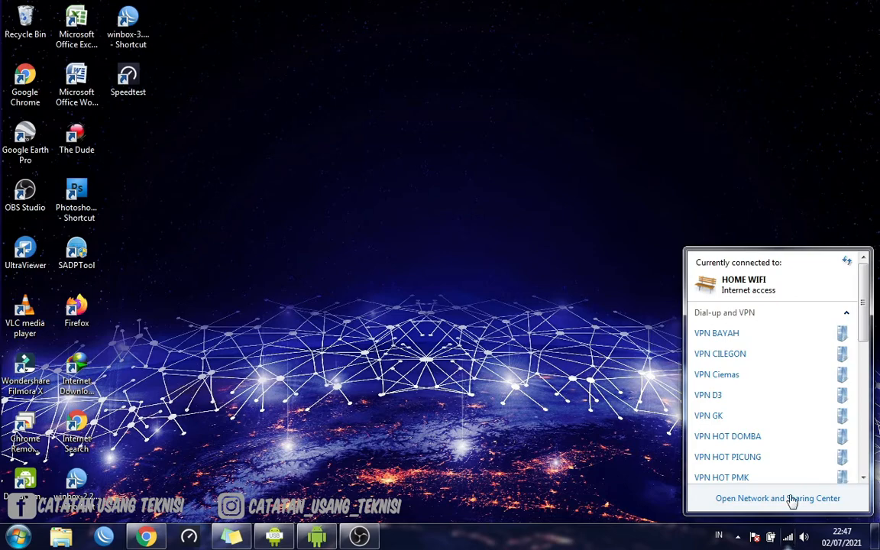
pyautogui.scroll(-8, 785, 468)
pyautogui.scroll(-1, 785, 468)
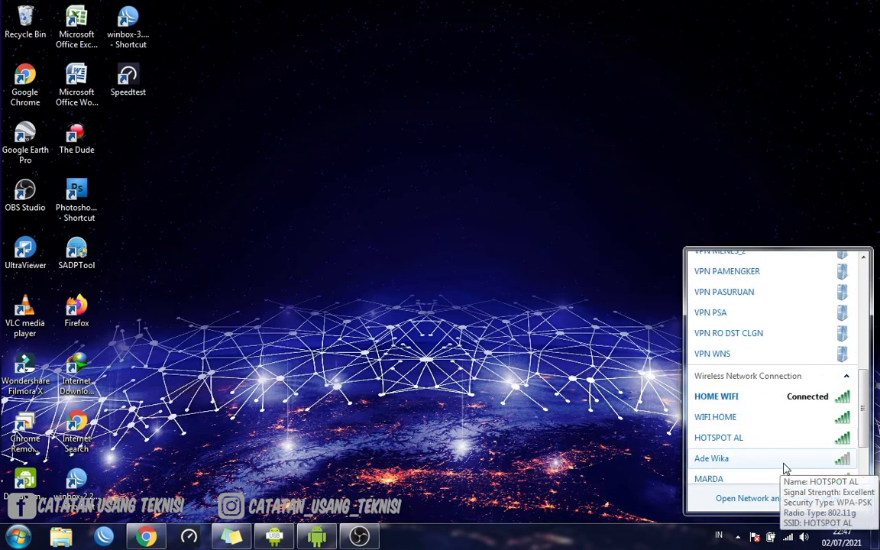
pyautogui.click(783, 423)
pyautogui.click(810, 437)
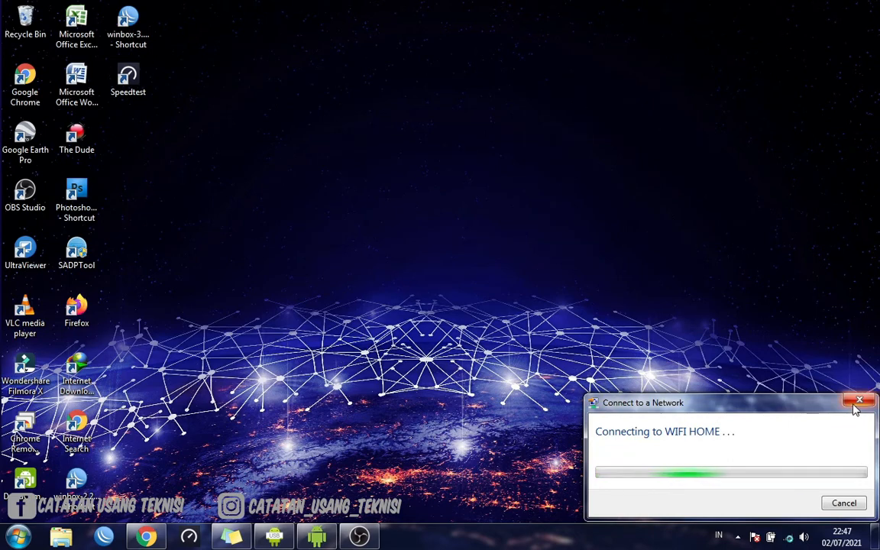
pyautogui.click(858, 403)
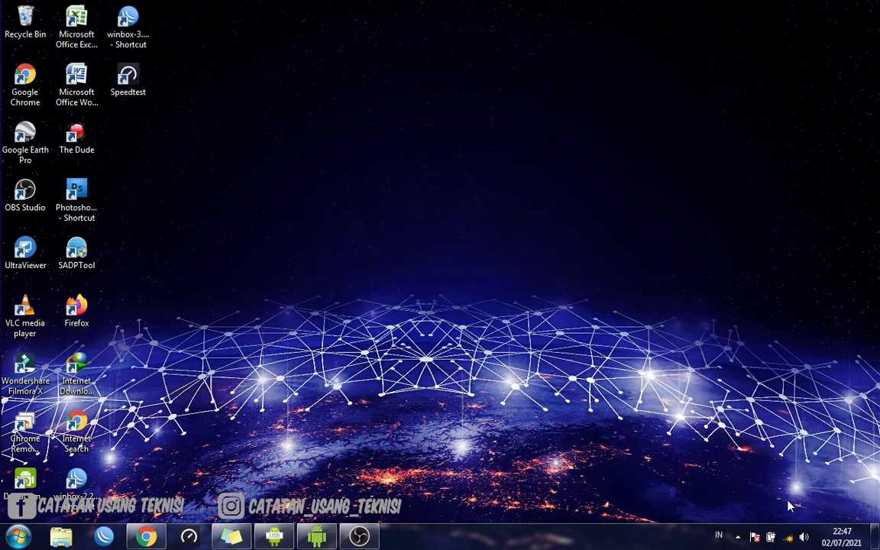
# Open the computer's list of saved wireless networks in Manage Wireless Networks through the Network and Sharing Center
pyautogui.click(788, 537)
pyautogui.scroll(-3, 783, 457)
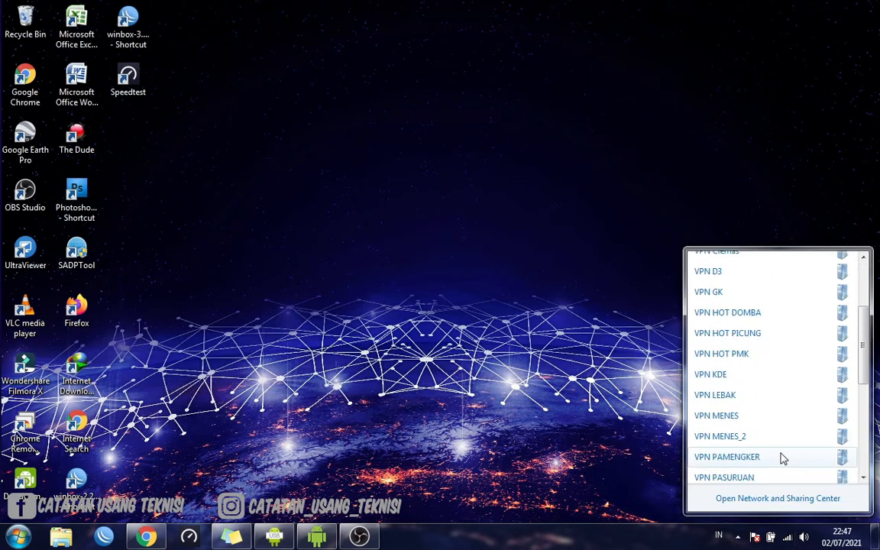
pyautogui.scroll(-3, 782, 457)
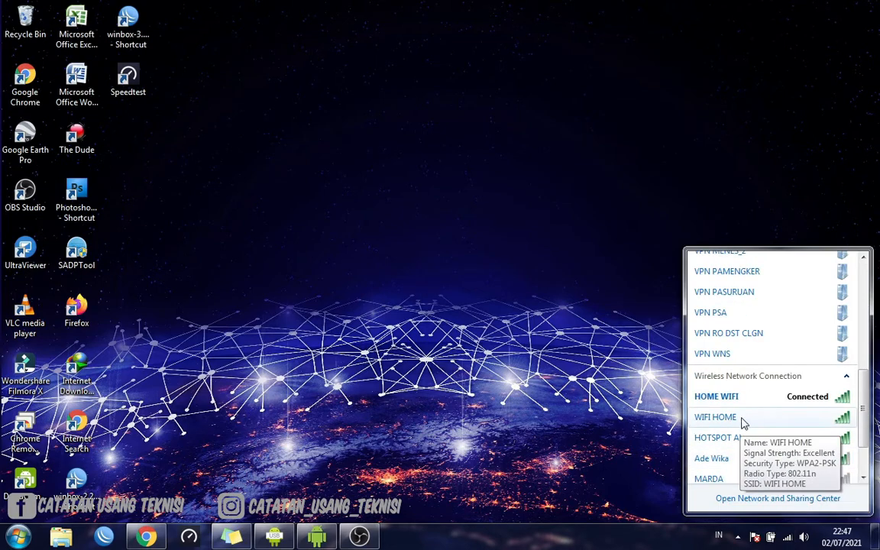
pyautogui.click(763, 501)
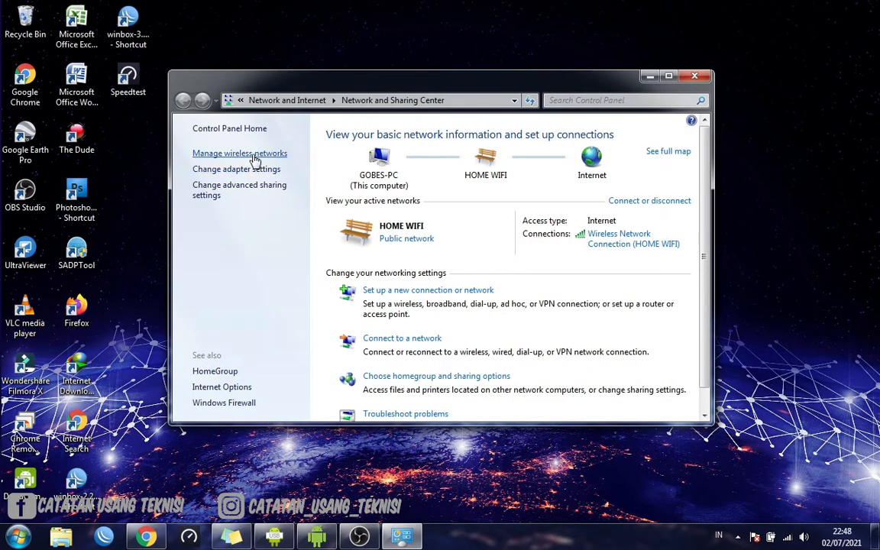
pyautogui.click(256, 156)
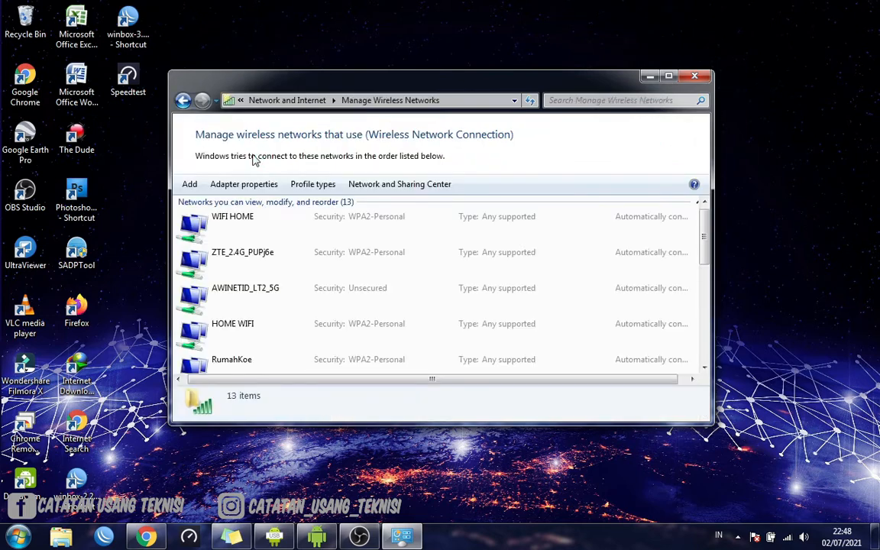
# Remove the saved WIFI HOME profile from the wireless networks list and close the Manage Wireless Networks window
pyautogui.click(250, 220)
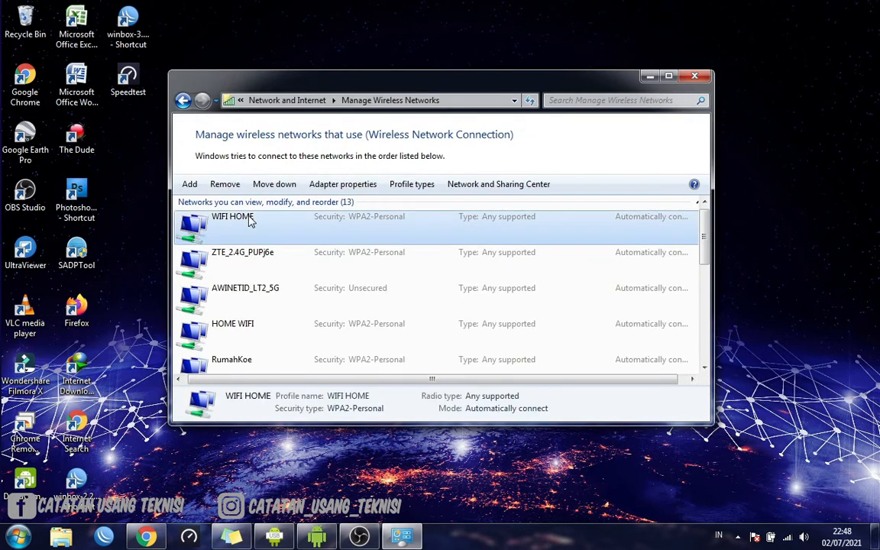
pyautogui.click(264, 254)
pyautogui.click(259, 232)
pyautogui.click(225, 185)
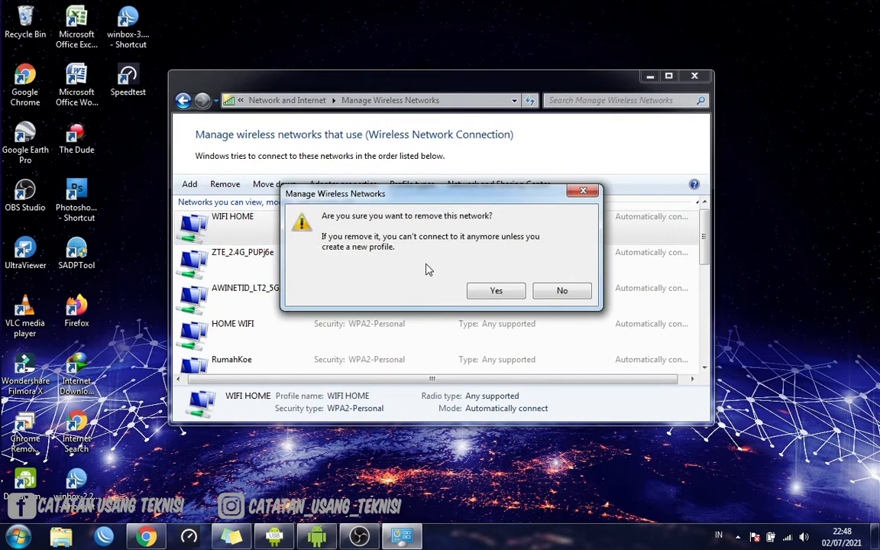
pyautogui.click(489, 291)
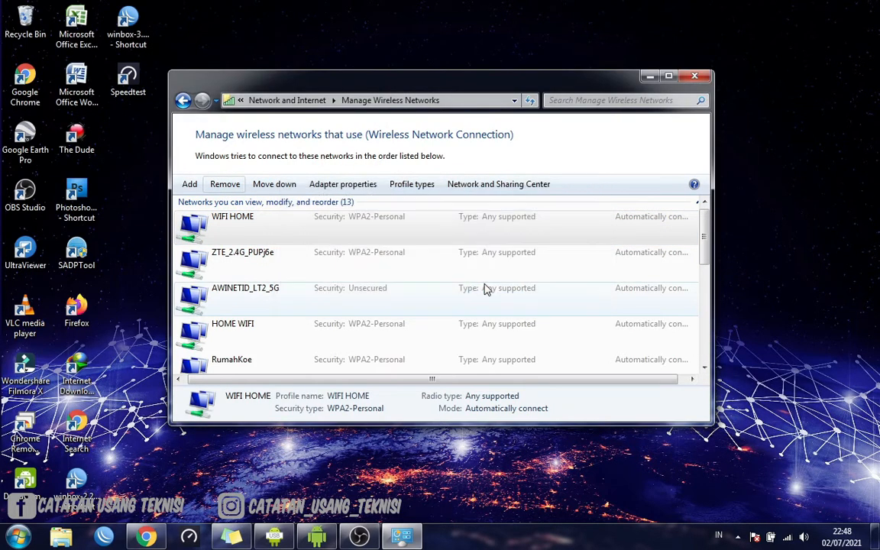
pyautogui.click(694, 77)
# Connect the computer to the WIFI HOME wireless network with automatic connection on, entering the new network security key
pyautogui.click(787, 537)
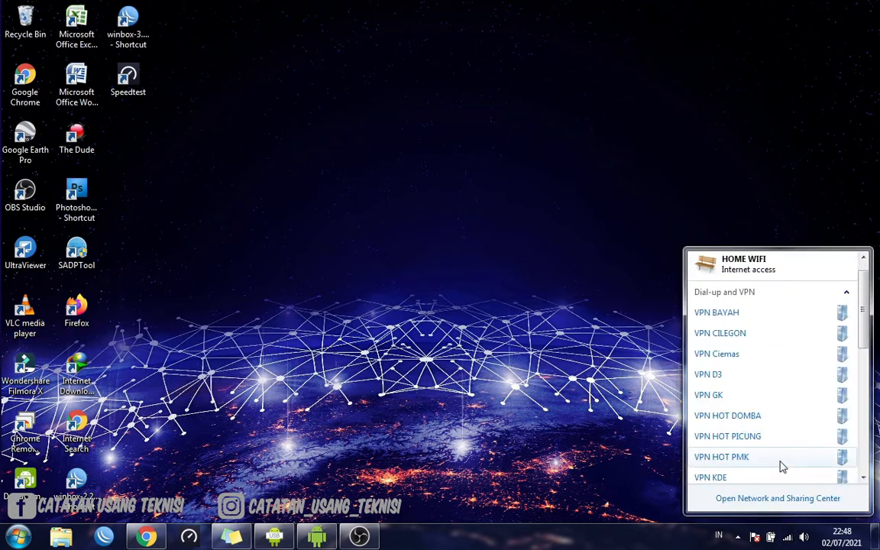
pyautogui.scroll(-6, 781, 466)
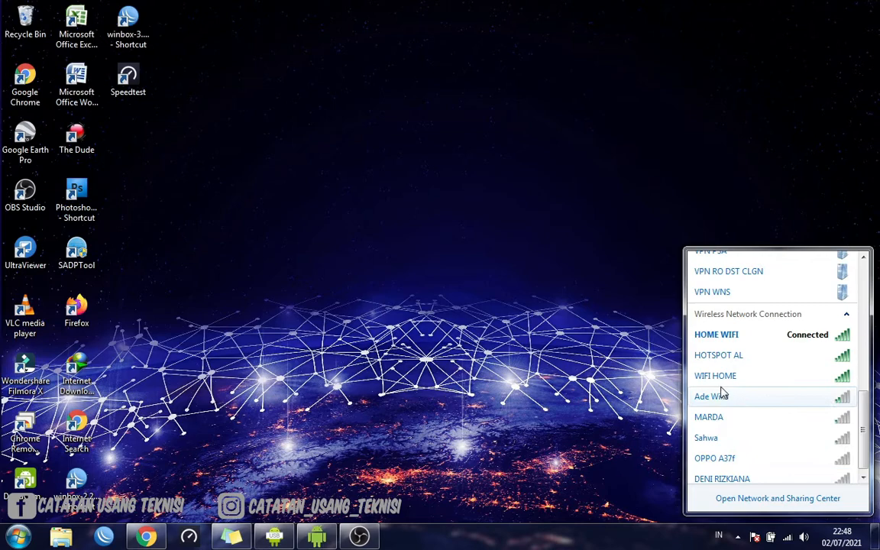
pyautogui.click(722, 377)
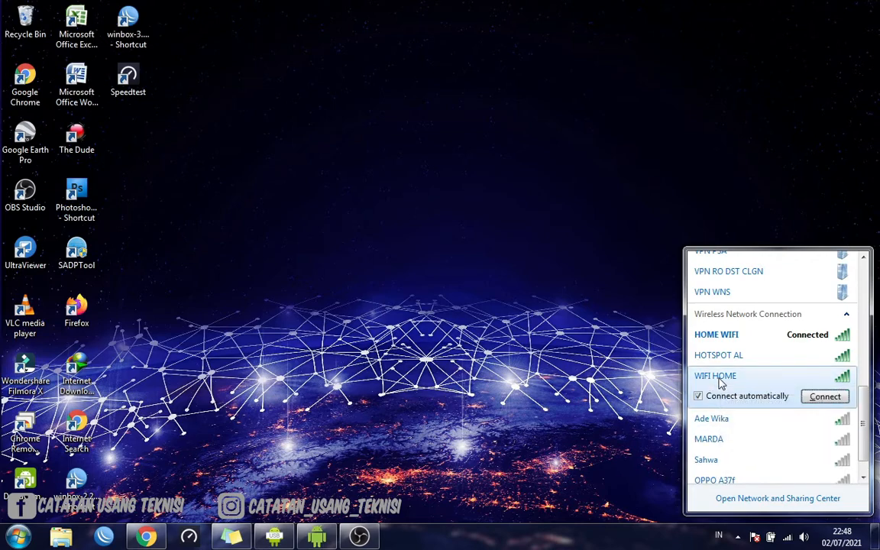
pyautogui.click(825, 397)
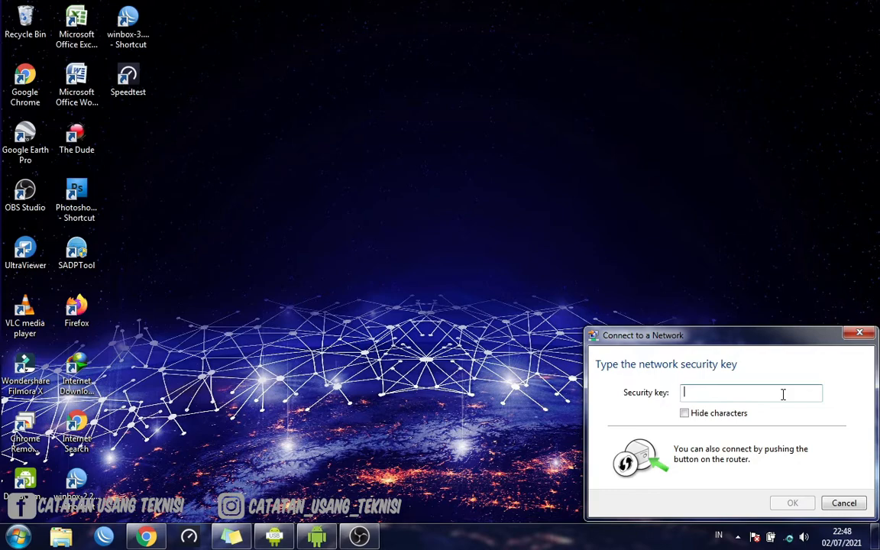
pyautogui.write('1234567')
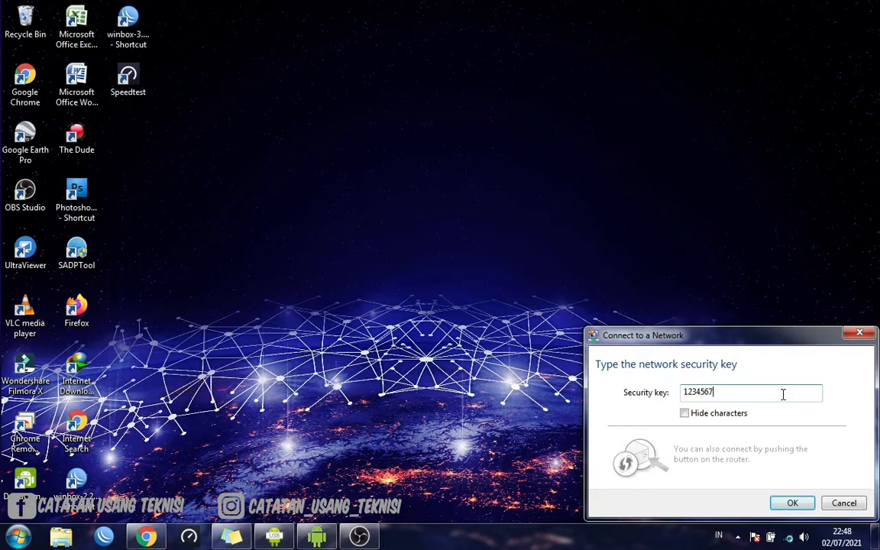
pyautogui.write('89')
pyautogui.click(789, 503)
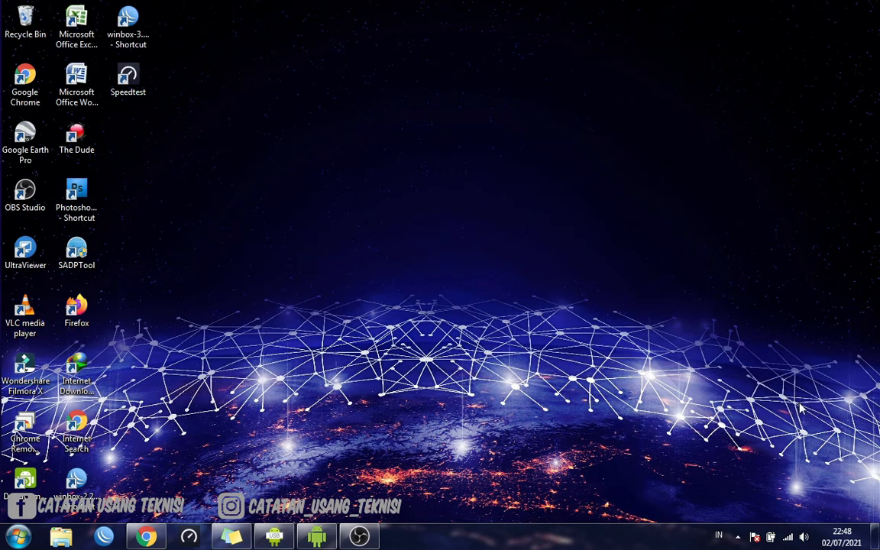
# Examine the WIFI HOME connection's network details, including the IPv4 default gateway, through the Network and Sharing Center, and close its windows
pyautogui.click(790, 539)
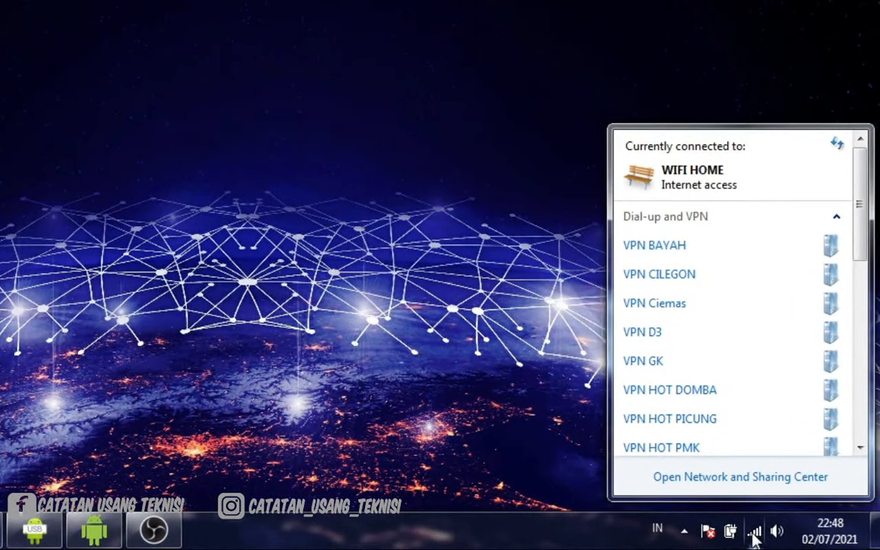
pyautogui.click(728, 480)
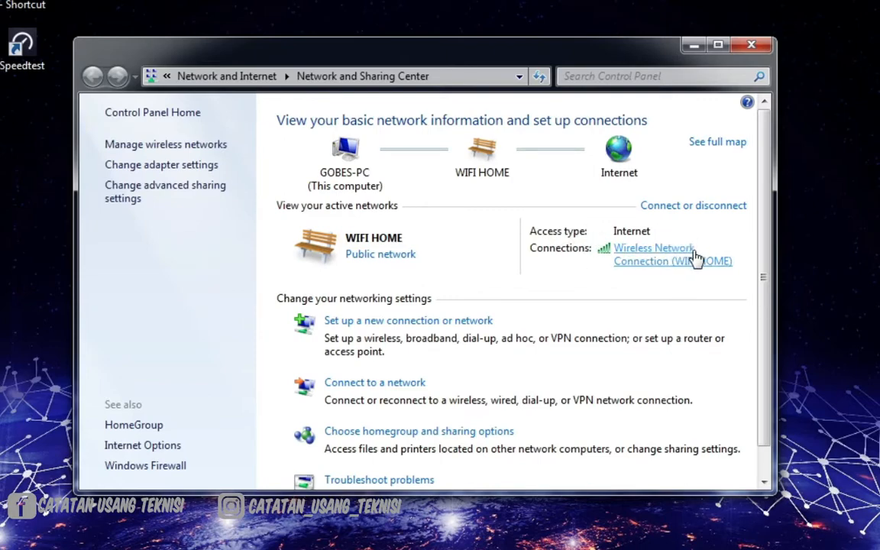
pyautogui.click(654, 266)
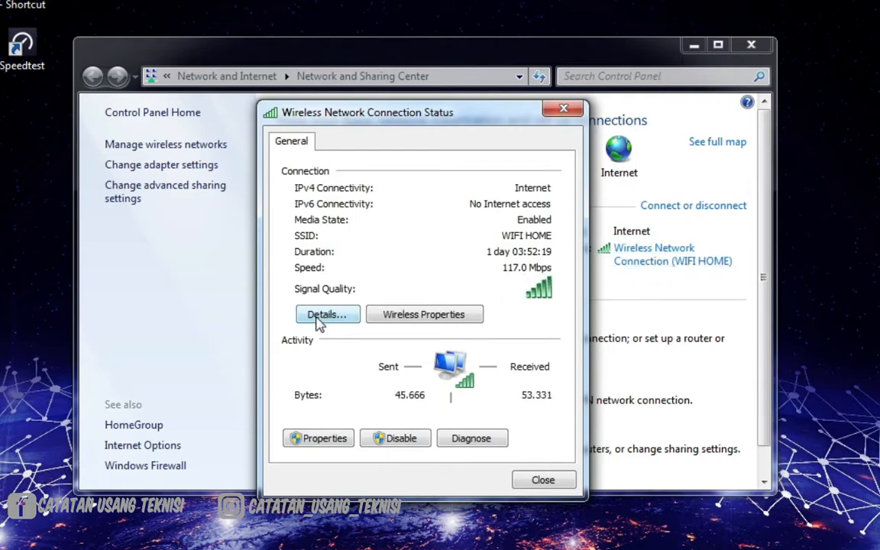
pyautogui.click(321, 316)
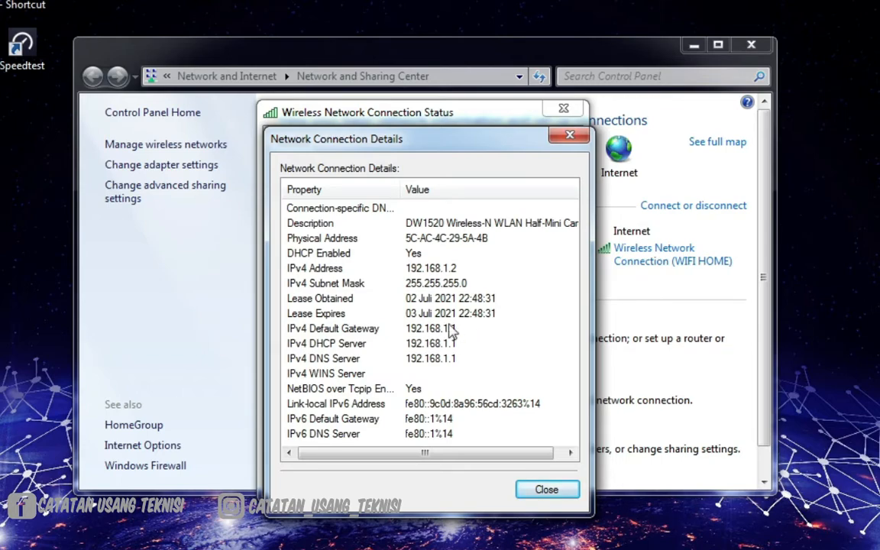
pyautogui.click(541, 490)
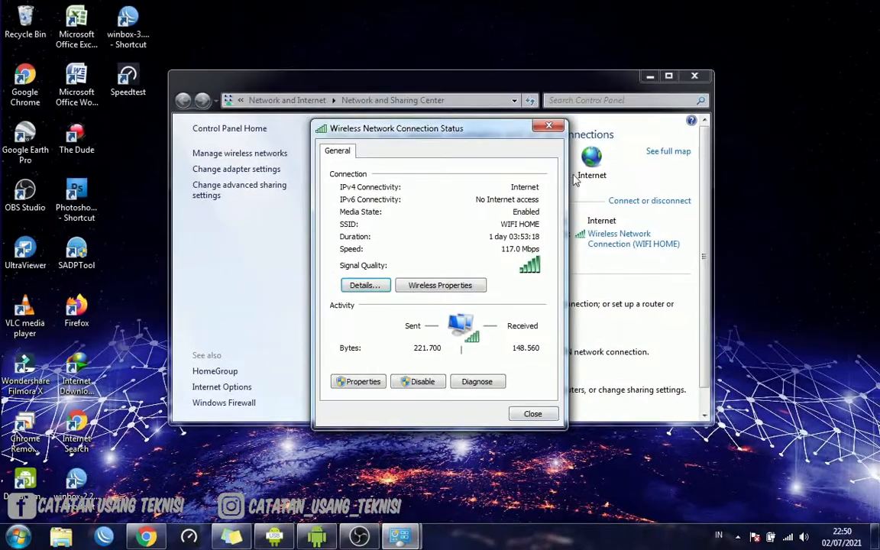
pyautogui.click(549, 128)
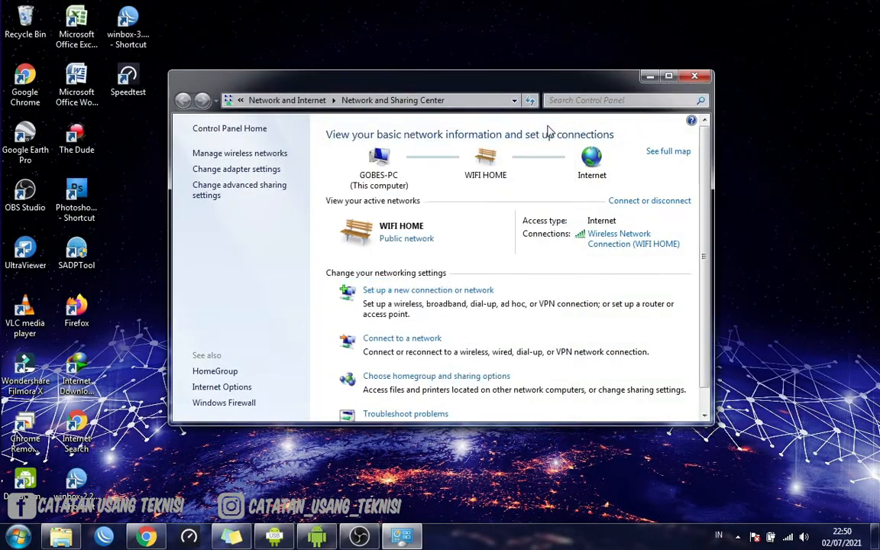
pyautogui.click(694, 76)
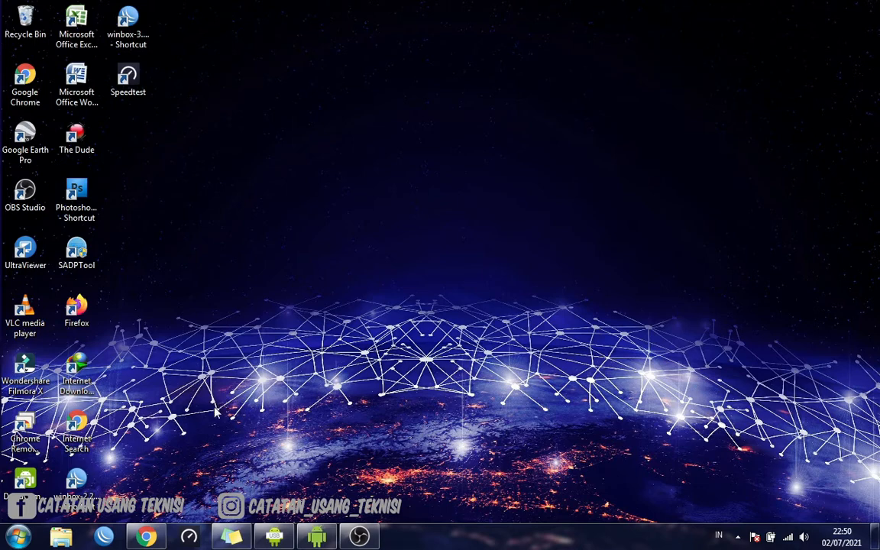
# Switch to Chrome and load the router's login page at 192.168.1.1 in a new tab
pyautogui.click(101, 313)
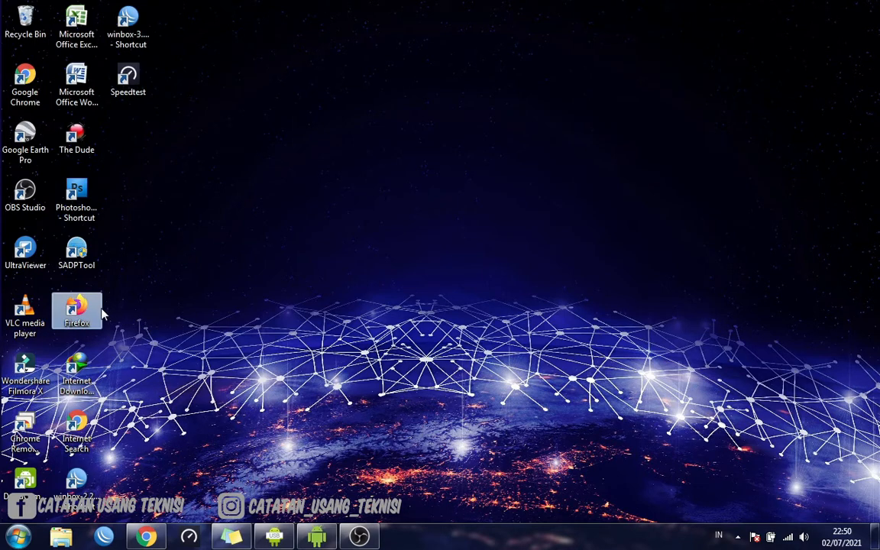
pyautogui.click(77, 428)
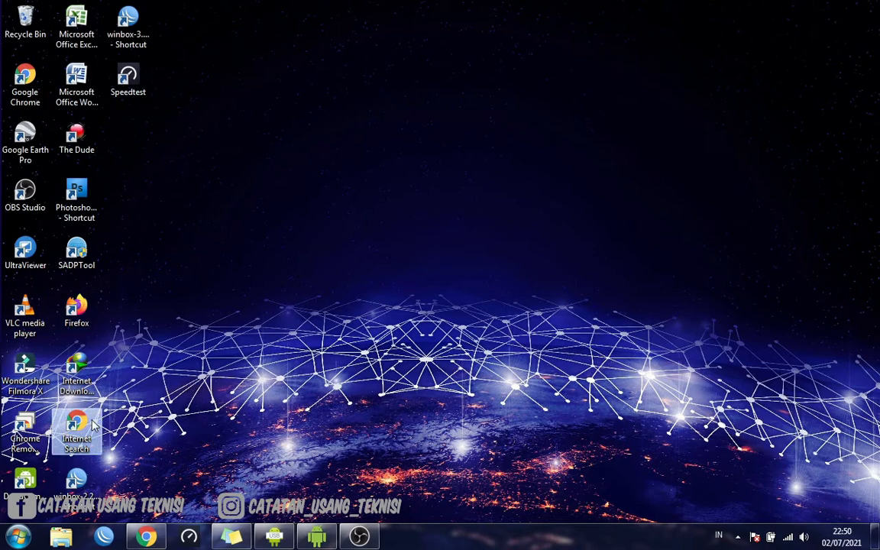
pyautogui.click(149, 536)
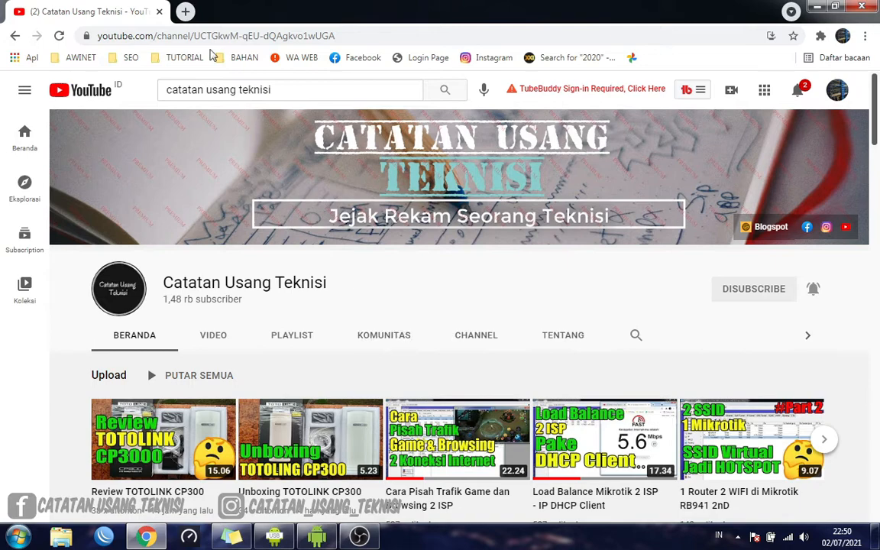
pyautogui.click(185, 12)
pyautogui.click(262, 39)
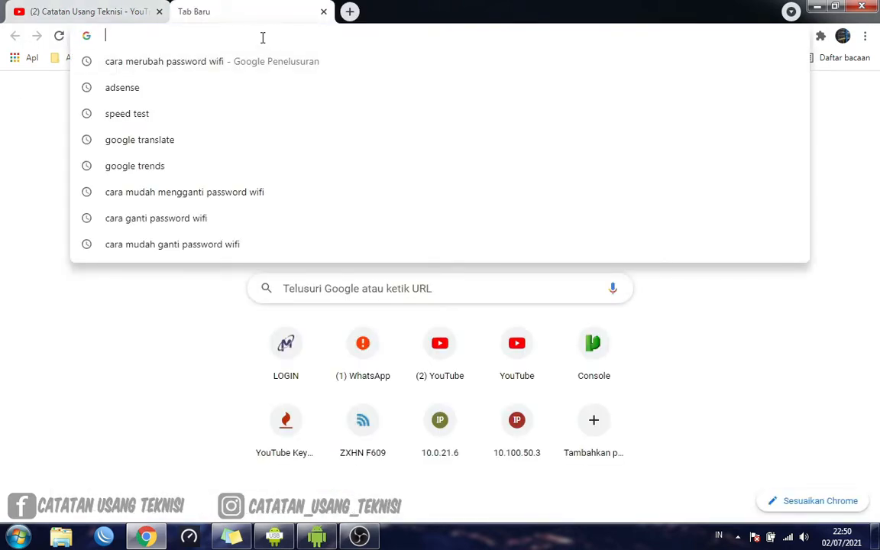
pyautogui.write('19')
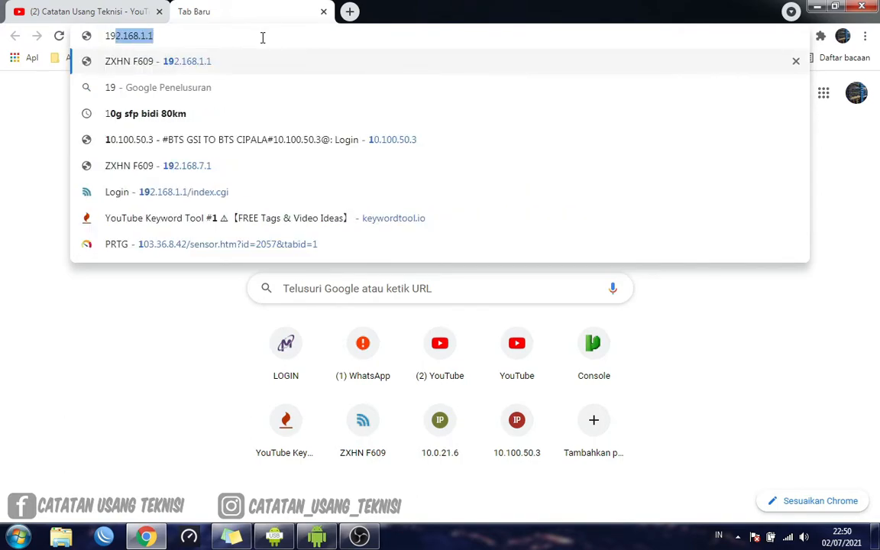
pyautogui.write('2.168.1.1')
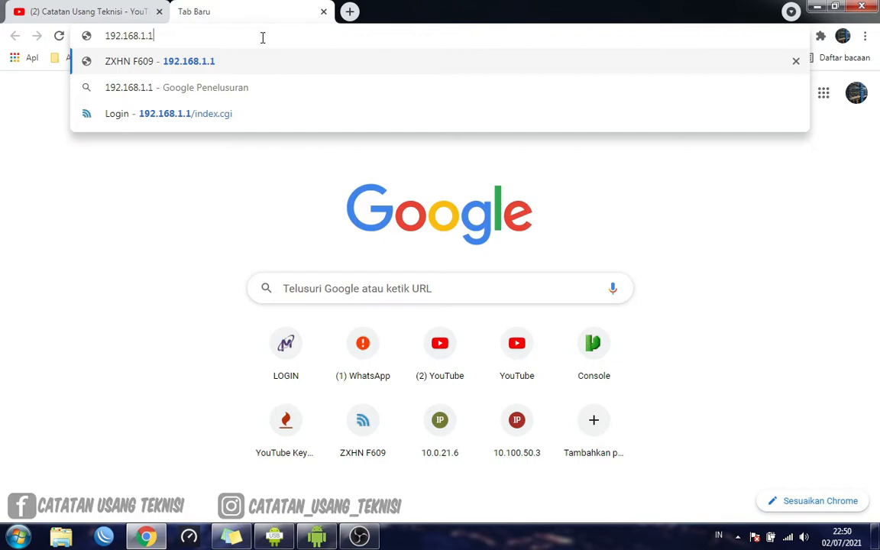
pyautogui.press('Return')
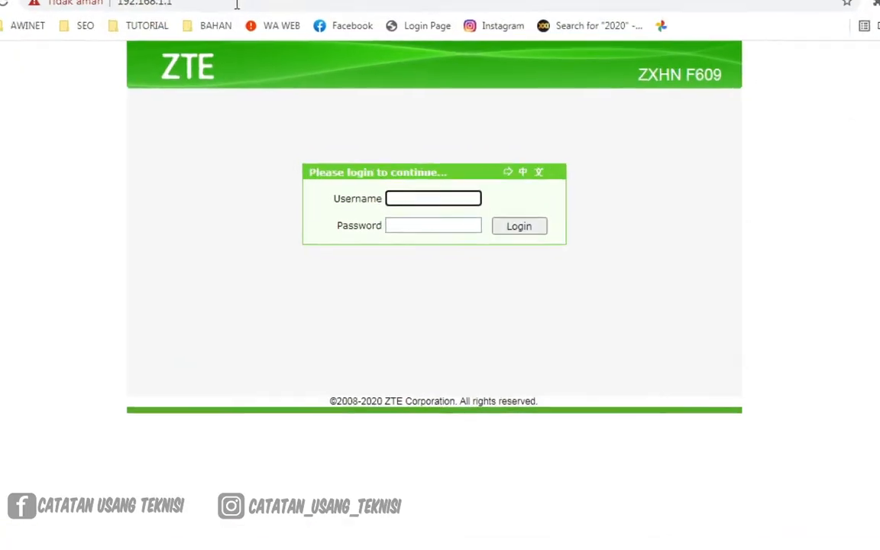
# Log in to the ZTE ZXHN F609 router with the username user and the account password
pyautogui.click(421, 199)
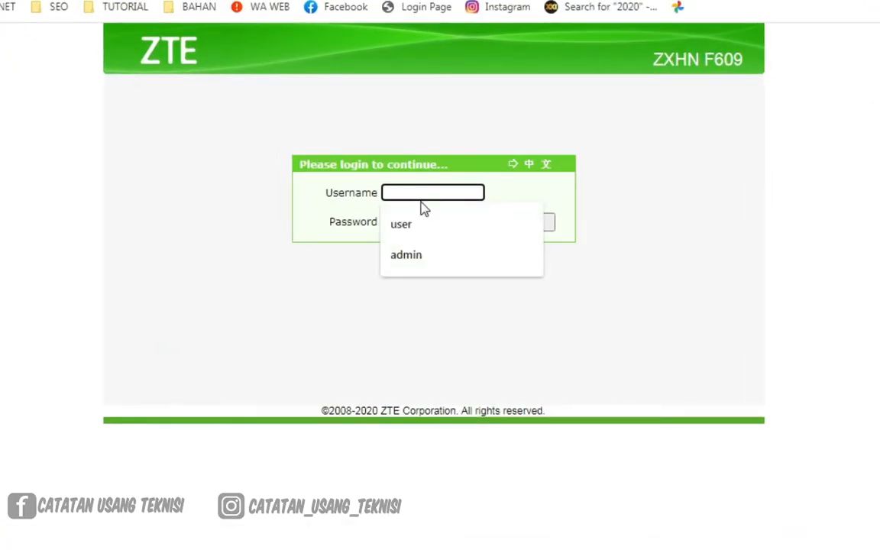
pyautogui.click(245, 224)
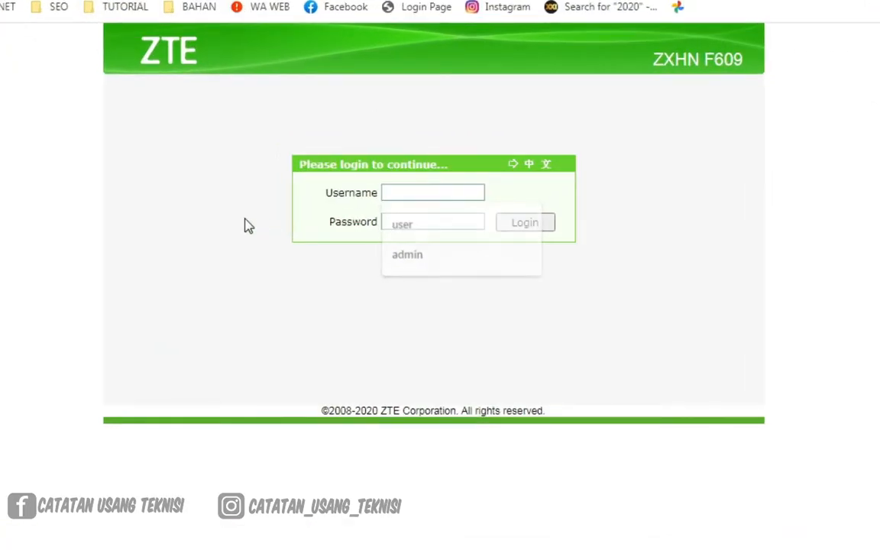
pyautogui.click(420, 194)
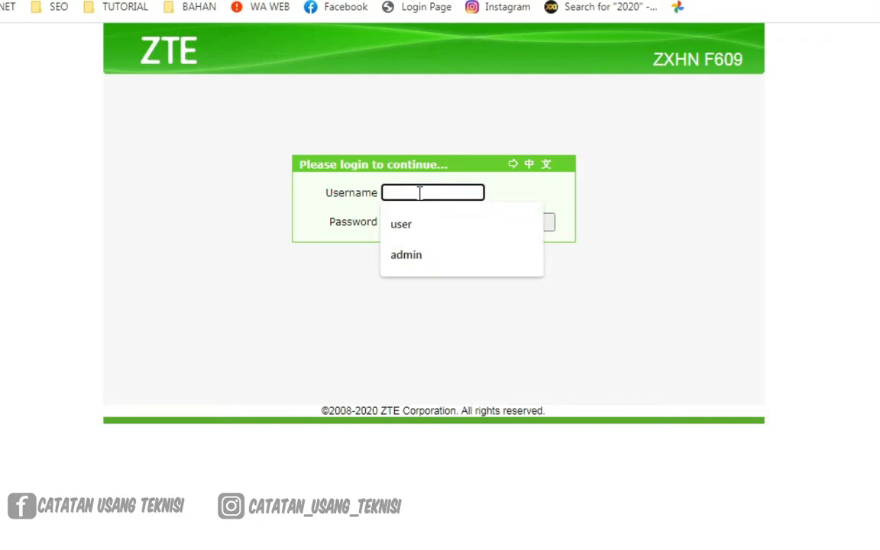
pyautogui.write('use')
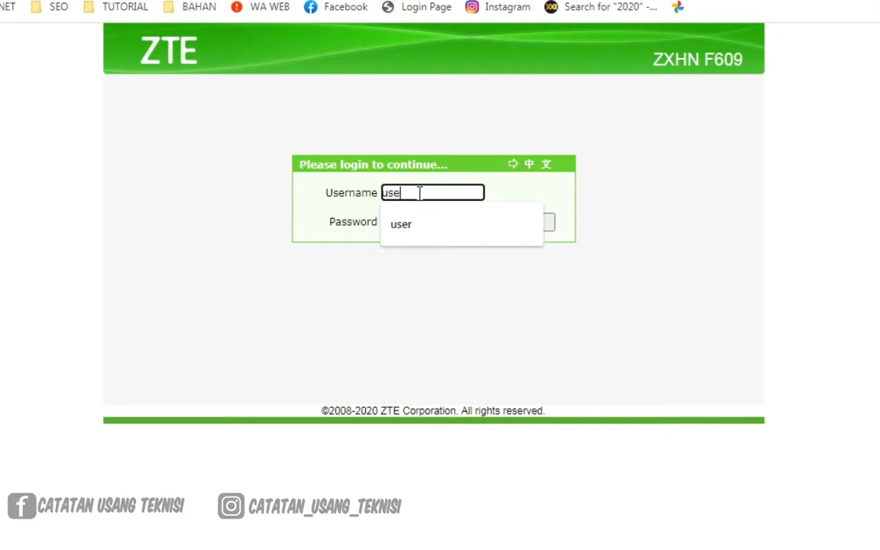
pyautogui.write('r')
pyautogui.press('Tab')
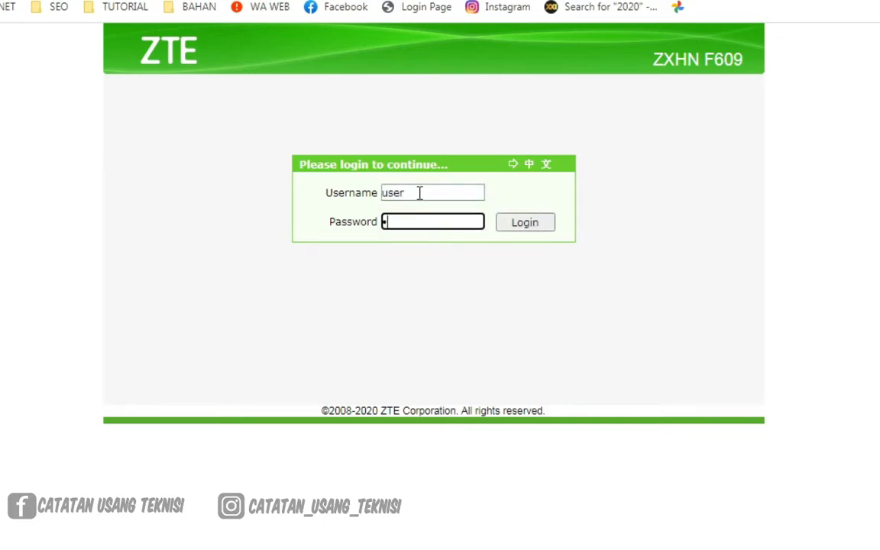
pyautogui.click(524, 227)
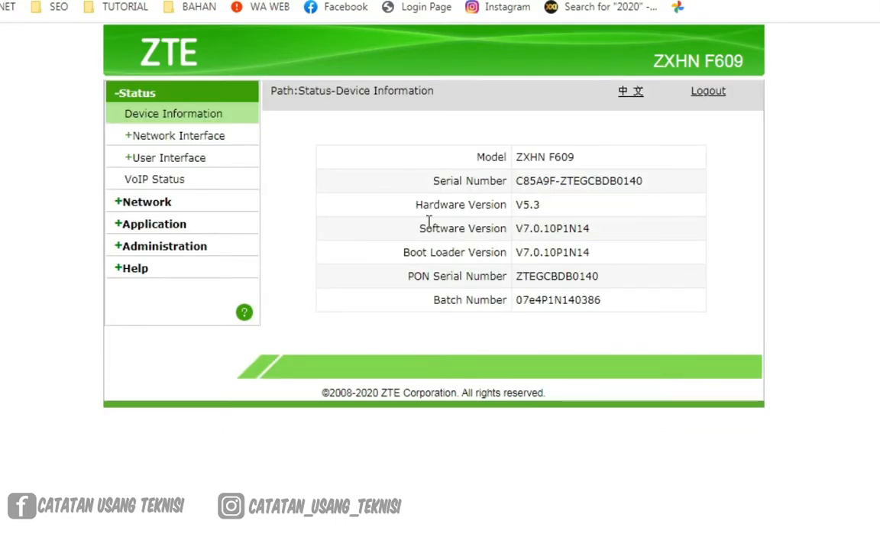
# Open the router's WLAN security settings under Network and reveal the WPA passphrase of SSID1 in plain text
pyautogui.click(145, 205)
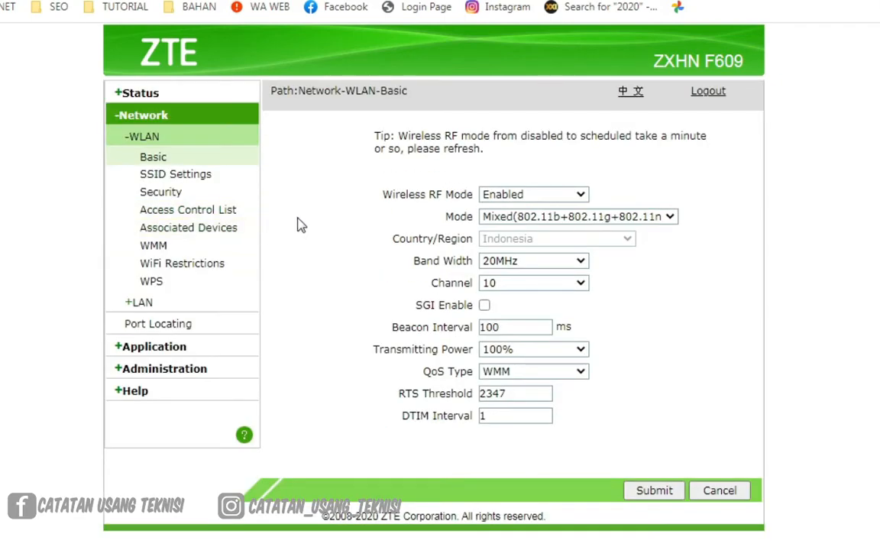
pyautogui.click(151, 200)
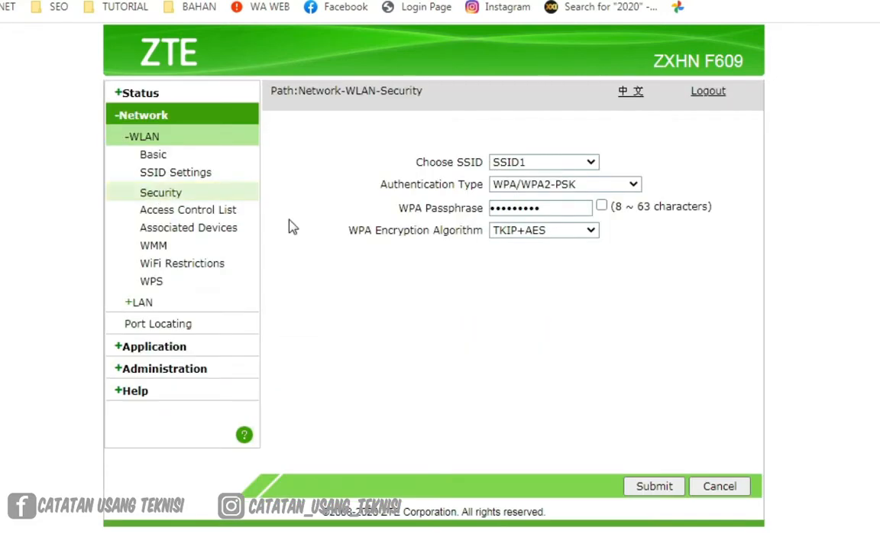
pyautogui.click(602, 206)
pyautogui.moveTo(563, 210); pyautogui.dragTo(478, 208)
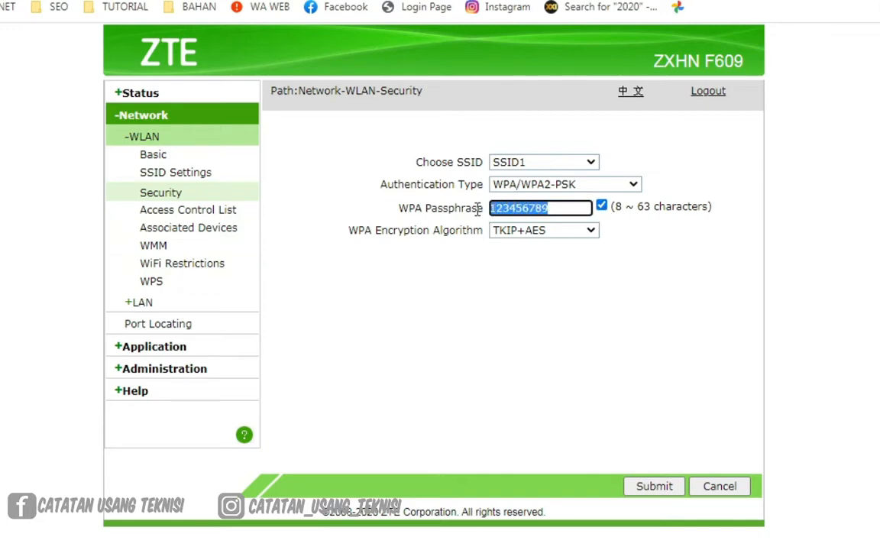
pyautogui.click(557, 208)
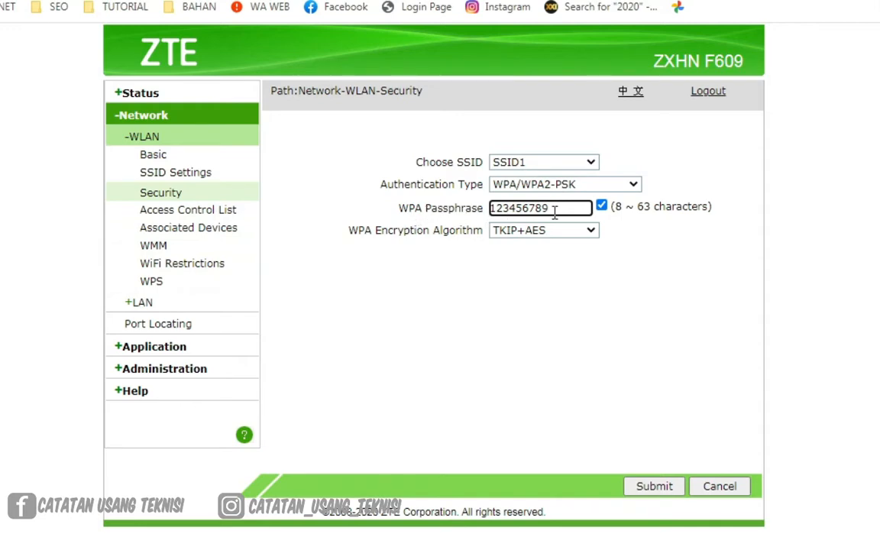
pyautogui.moveTo(586, 207); pyautogui.dragTo(487, 211)
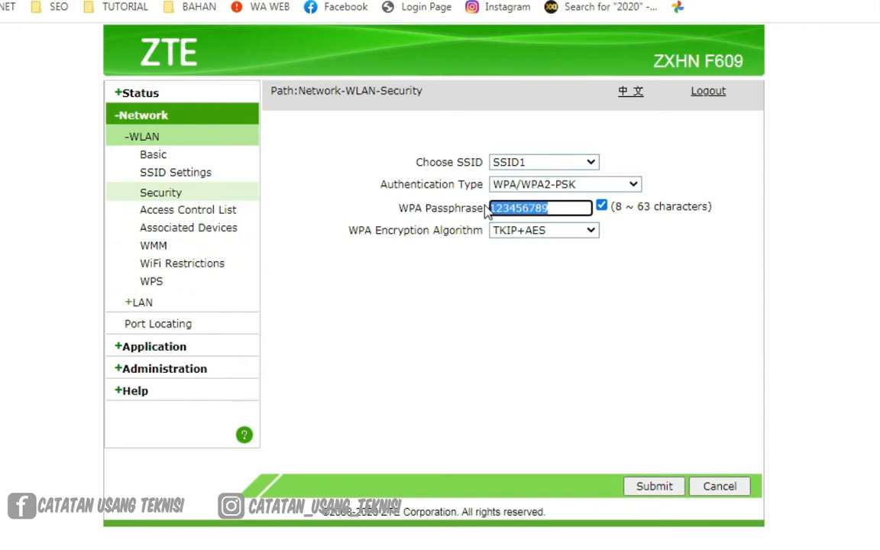
pyautogui.click(563, 208)
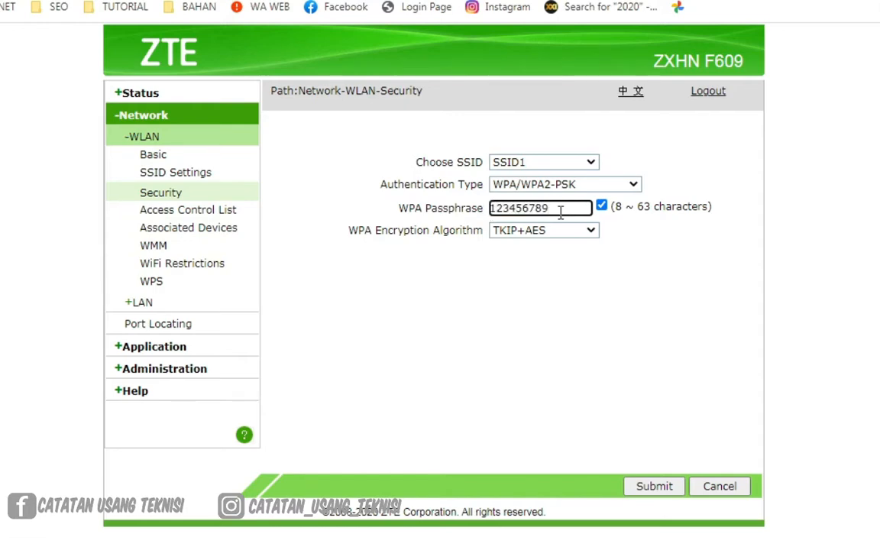
# Replace the WPA passphrase of SSID1 with a new Wi-Fi password, submit it, and accept keeping the weak password
pyautogui.moveTo(563, 208); pyautogui.dragTo(485, 213)
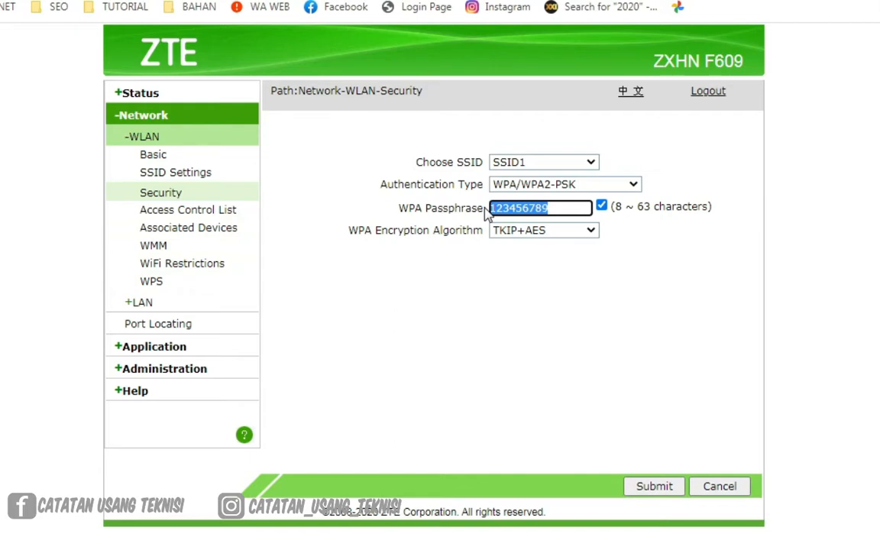
pyautogui.write('12344321')
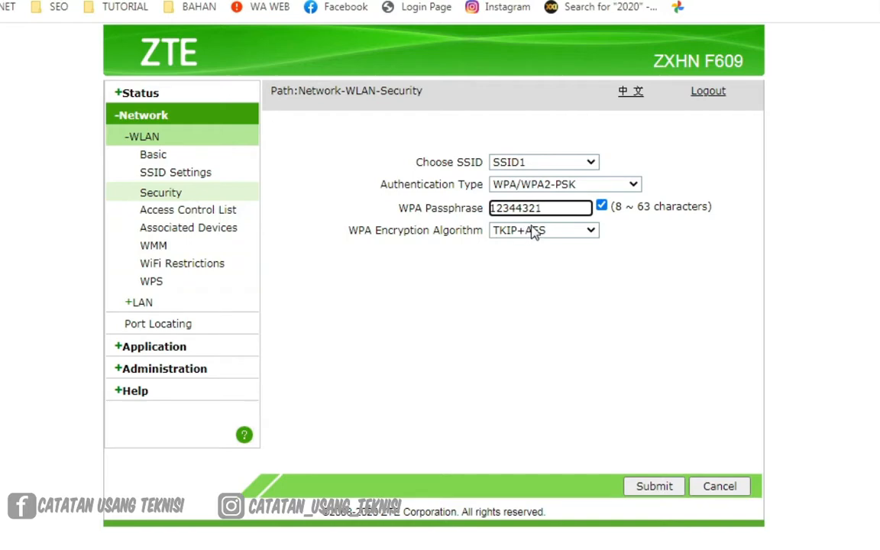
pyautogui.click(623, 210)
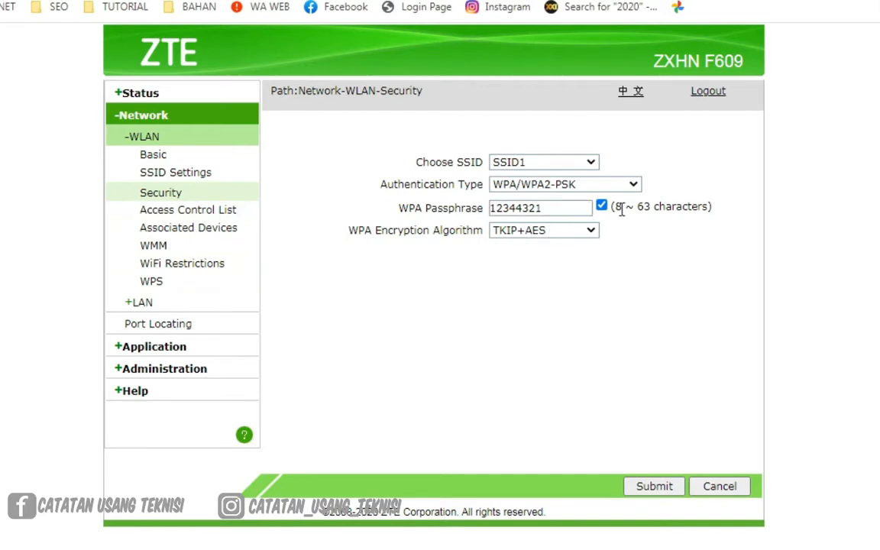
pyautogui.moveTo(623, 210); pyautogui.dragTo(617, 208)
pyautogui.doubleClick(644, 207)
pyautogui.click(644, 213)
pyautogui.moveTo(554, 207); pyautogui.dragTo(434, 184)
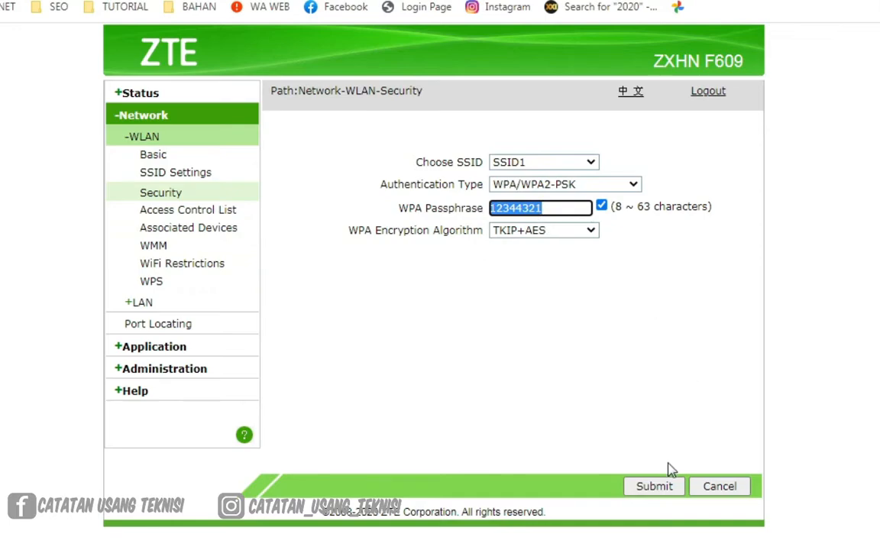
pyautogui.click(659, 487)
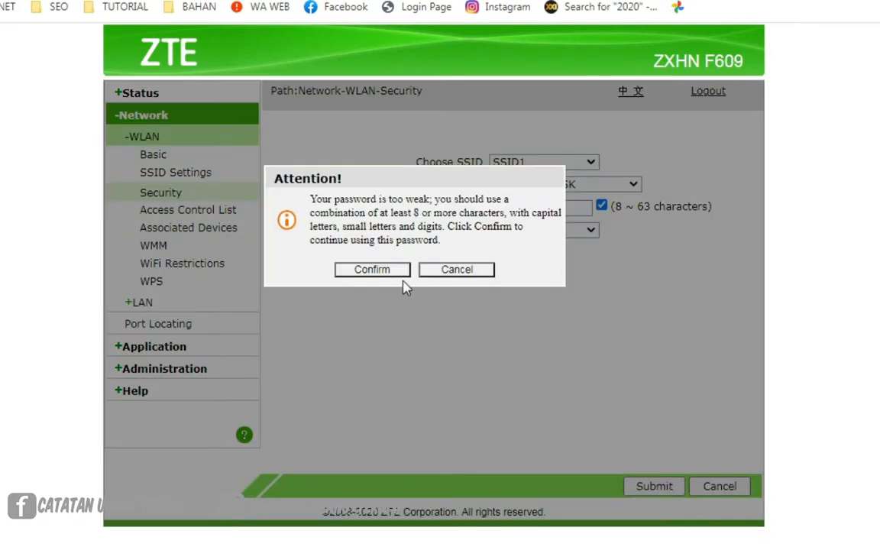
pyautogui.click(378, 272)
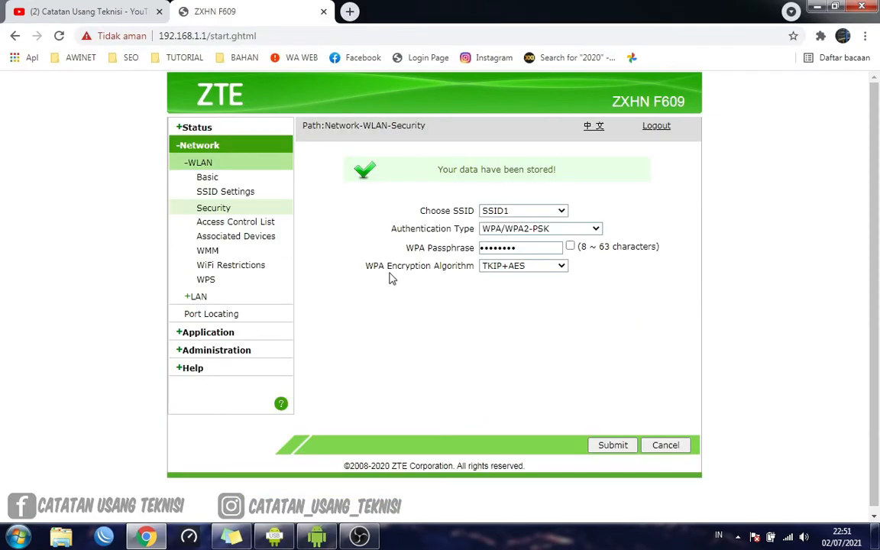
# Try to reconnect the computer to WIFI HOME using its saved wireless profile, and dismiss the connection dialog
pyautogui.click(789, 541)
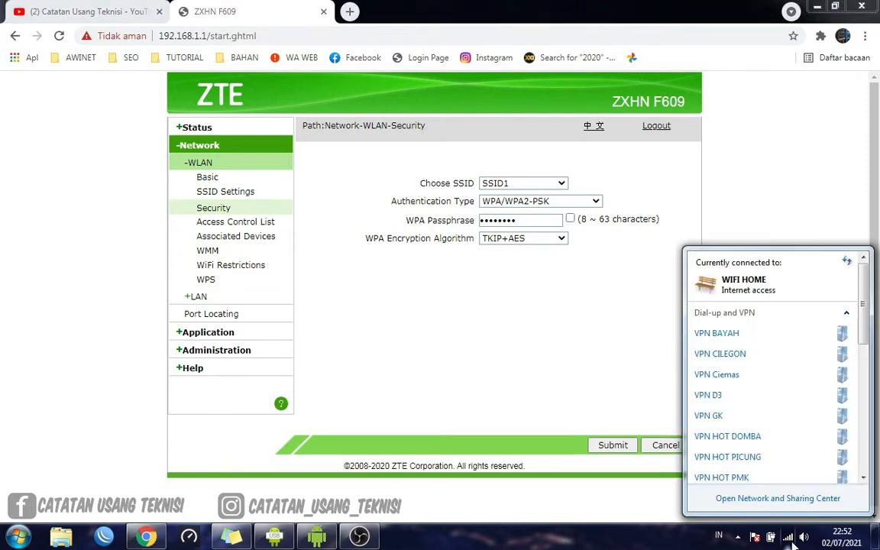
pyautogui.scroll(-8, 768, 403)
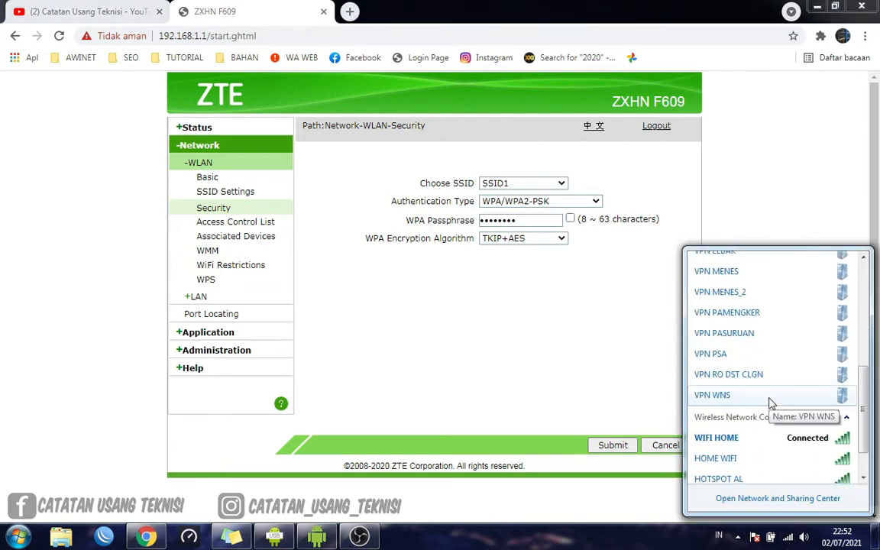
pyautogui.click(505, 260)
pyautogui.click(787, 538)
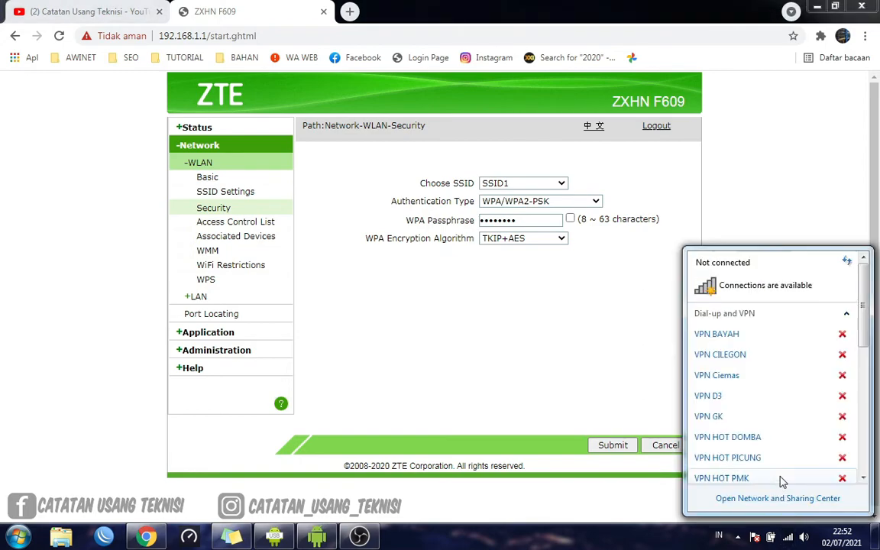
pyautogui.scroll(-10, 780, 450)
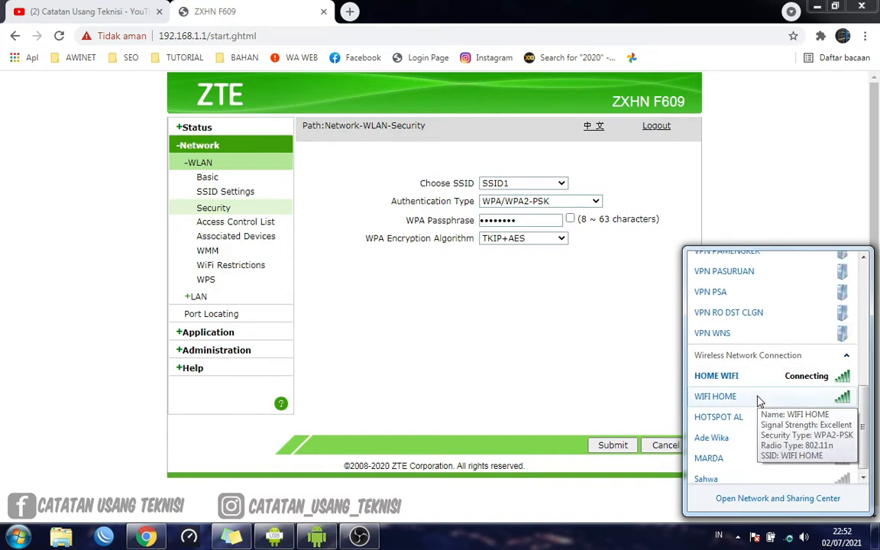
pyautogui.click(763, 400)
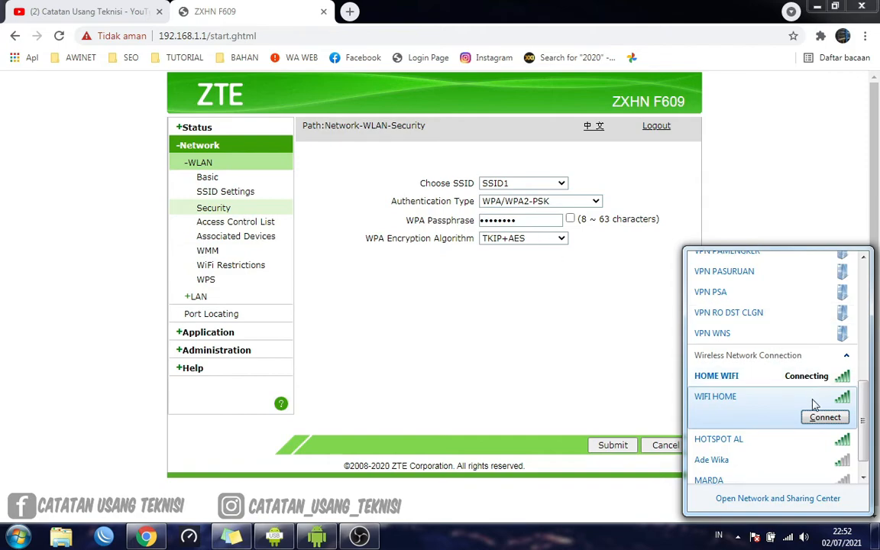
pyautogui.click(816, 422)
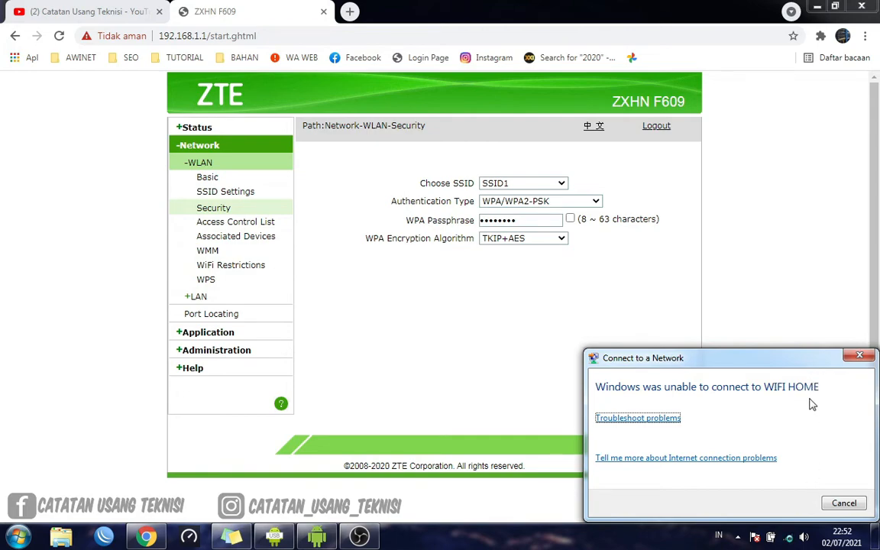
pyautogui.click(845, 502)
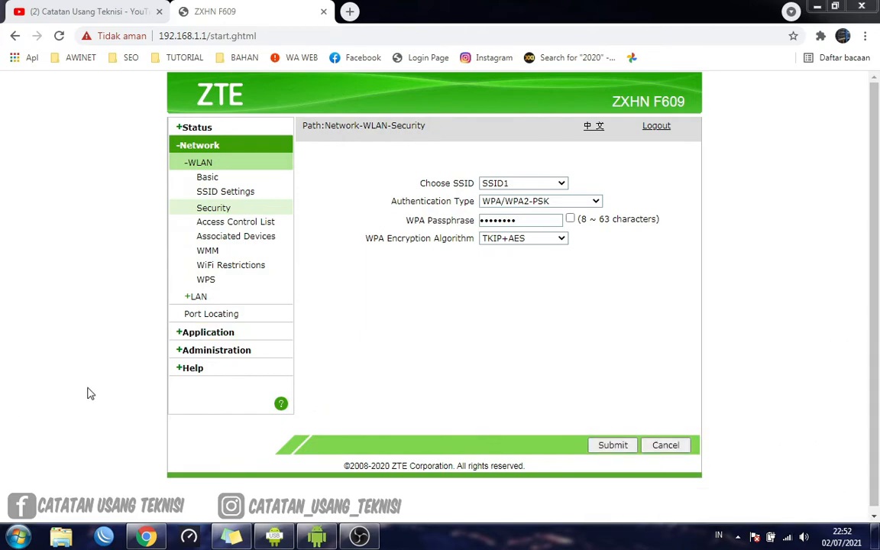
# Locate WIFI HOME among the available networks and open Manage Wireless Networks through the Network and Sharing Center
pyautogui.click(787, 537)
pyautogui.scroll(-3, 775, 458)
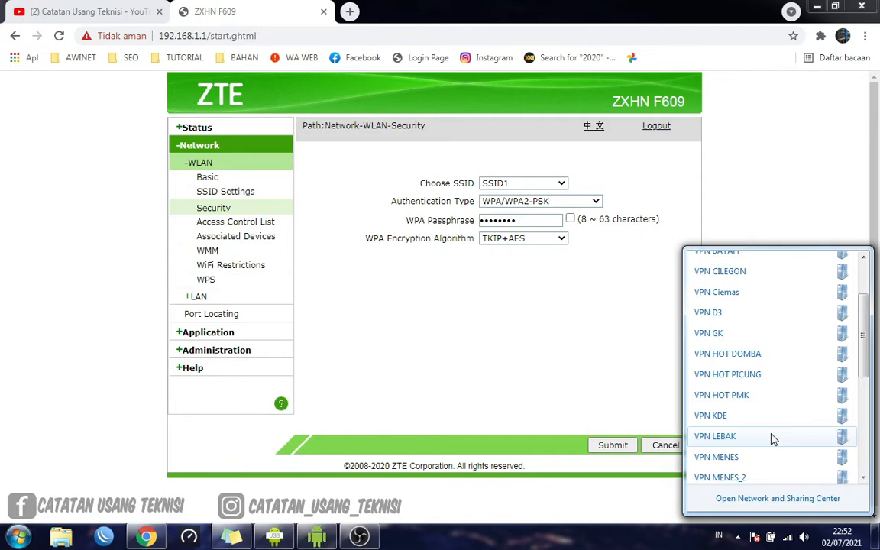
pyautogui.scroll(-3, 773, 439)
pyautogui.click(767, 417)
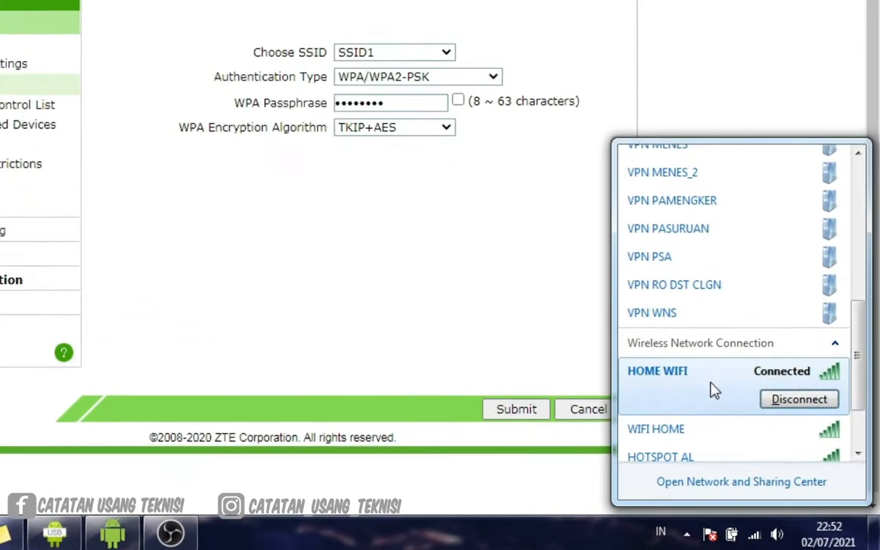
pyautogui.click(740, 459)
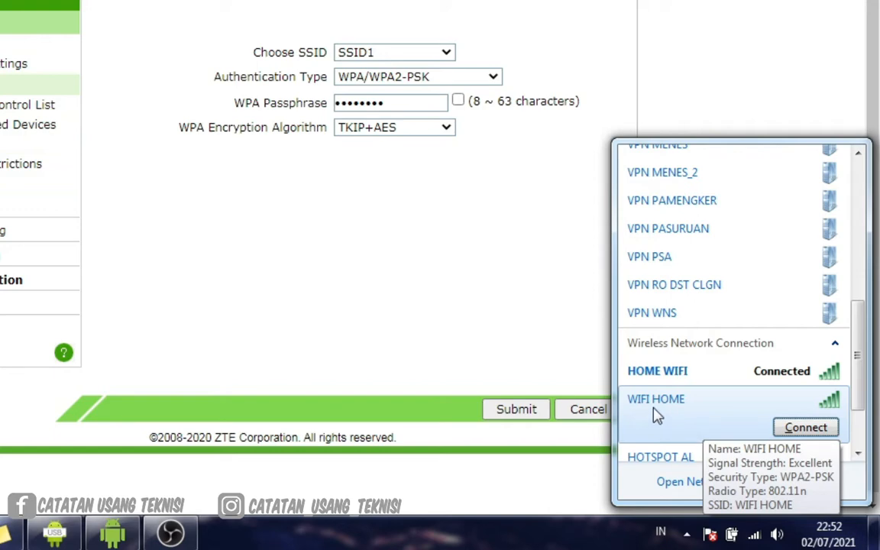
pyautogui.click(671, 483)
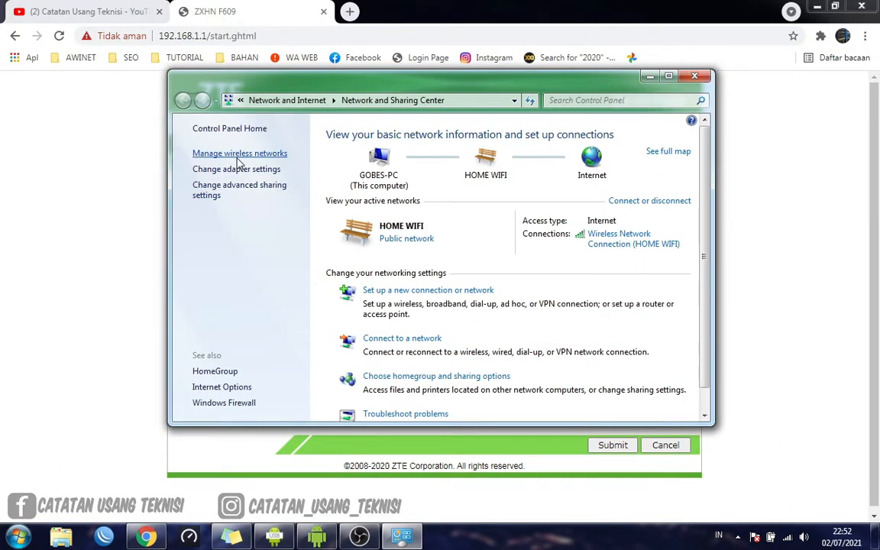
pyautogui.click(240, 155)
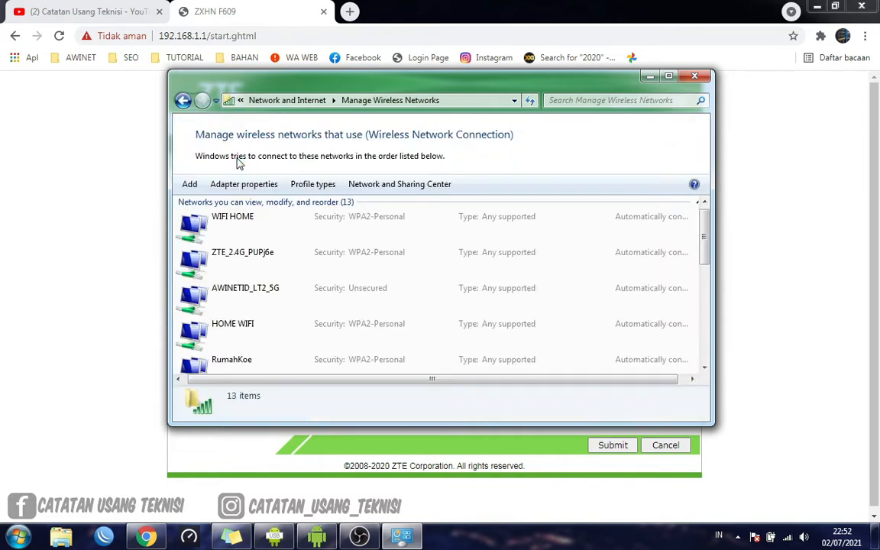
# Remove the saved WIFI HOME profile from the managed wireless networks and close the window
pyautogui.click(285, 229)
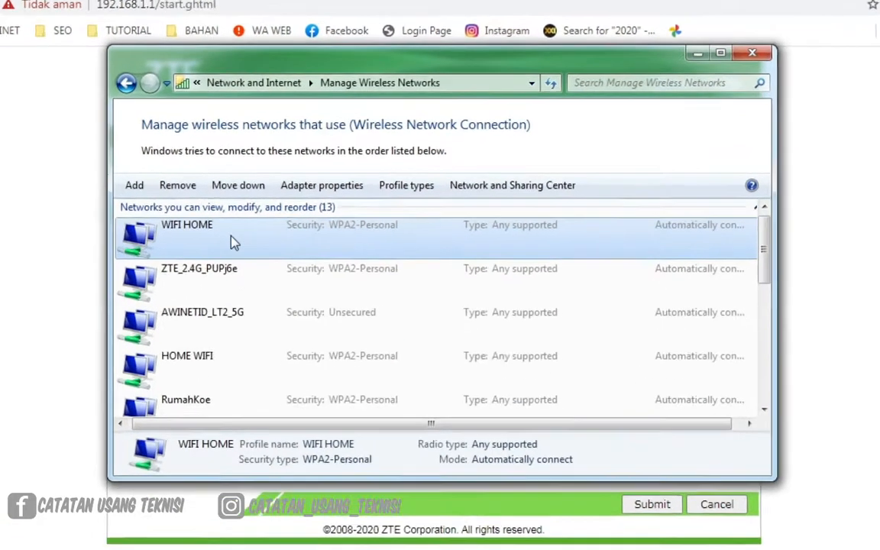
pyautogui.scroll(-3, 273, 282)
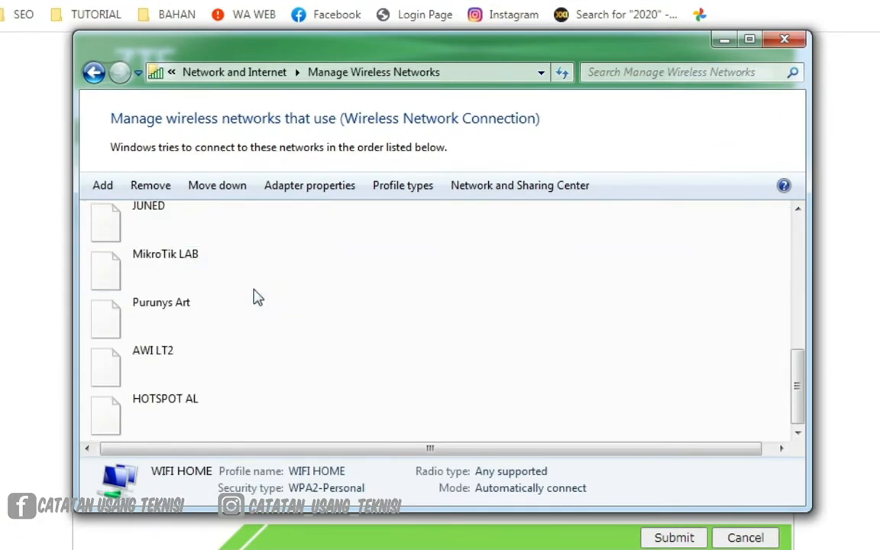
pyautogui.scroll(3, 274, 282)
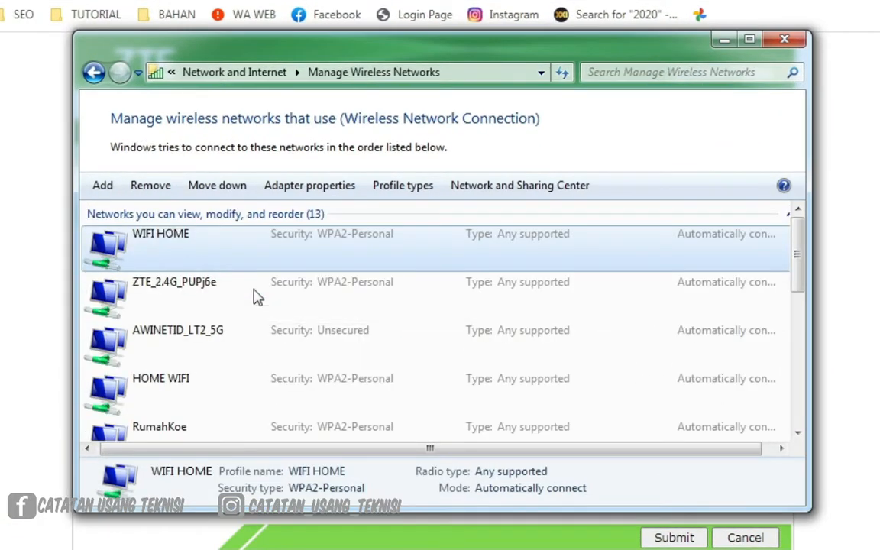
pyautogui.scroll(-5, 258, 298)
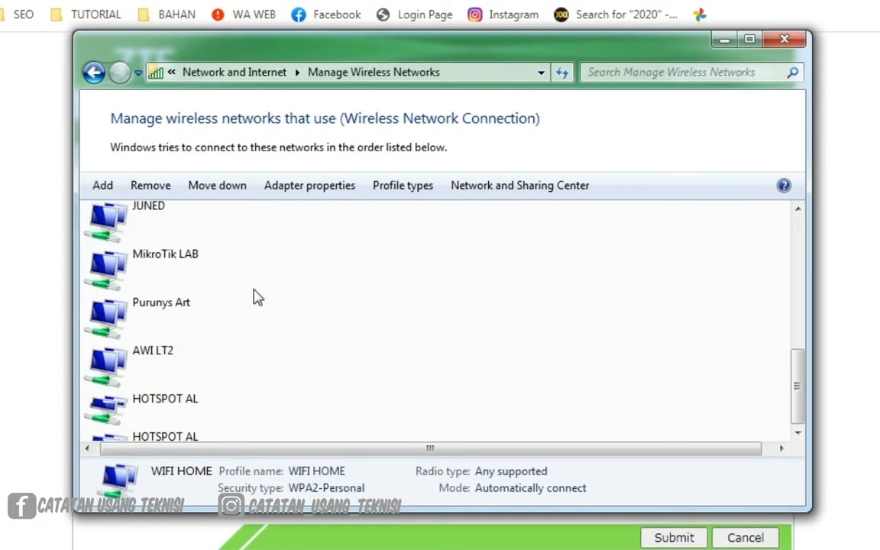
pyautogui.scroll(5, 257, 297)
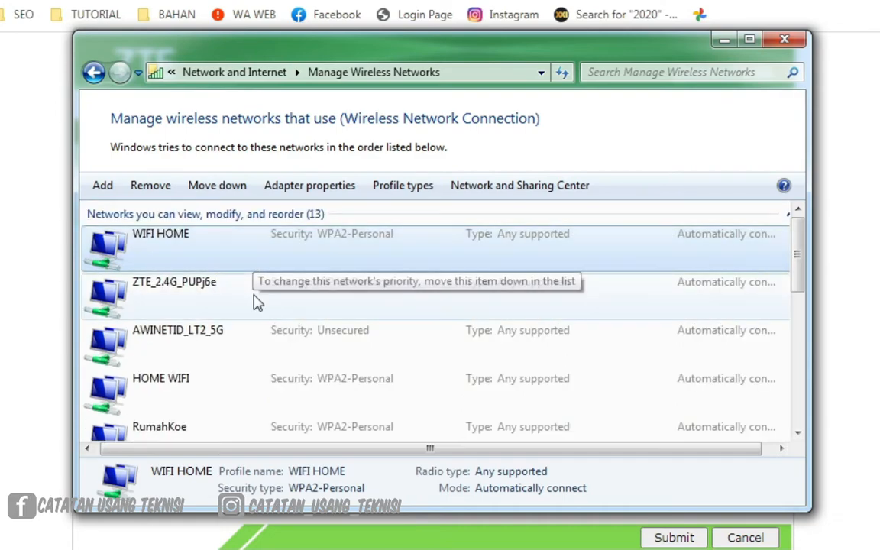
pyautogui.click(155, 188)
pyautogui.click(518, 332)
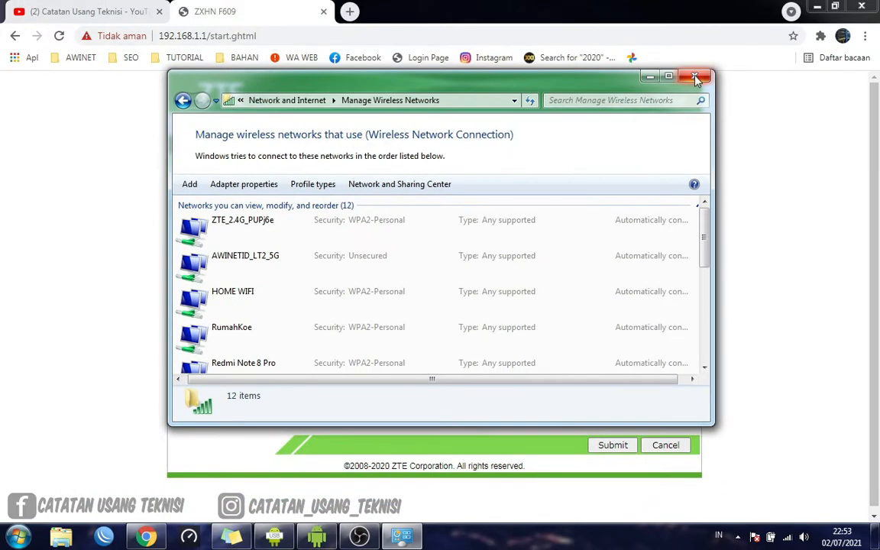
pyautogui.click(697, 77)
# Connect to WIFI HOME with automatic connection enabled, entering the new Wi-Fi password as the network security key
pyautogui.click(787, 537)
pyautogui.scroll(-5, 776, 458)
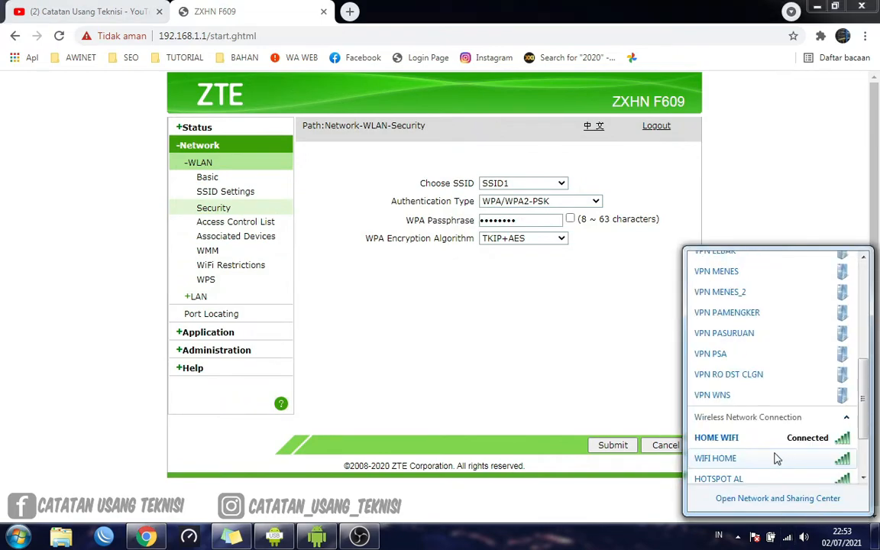
pyautogui.click(734, 378)
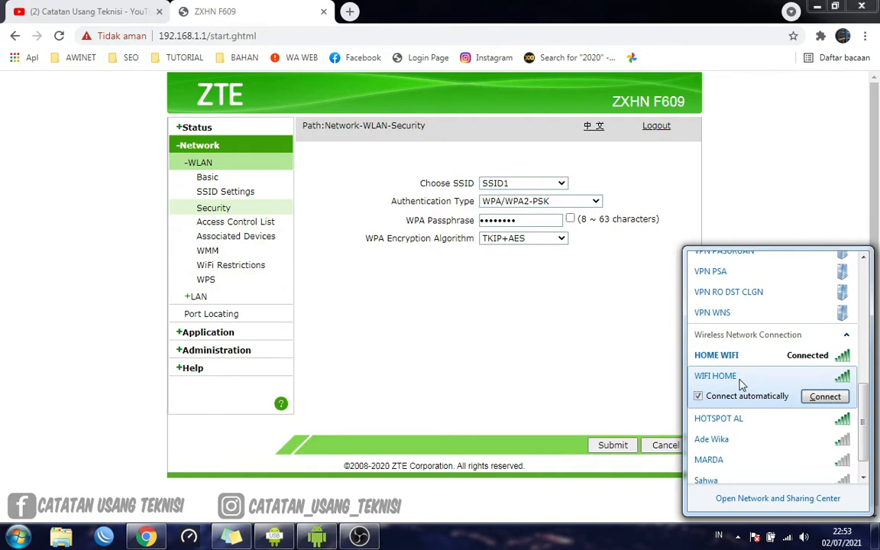
pyautogui.click(819, 398)
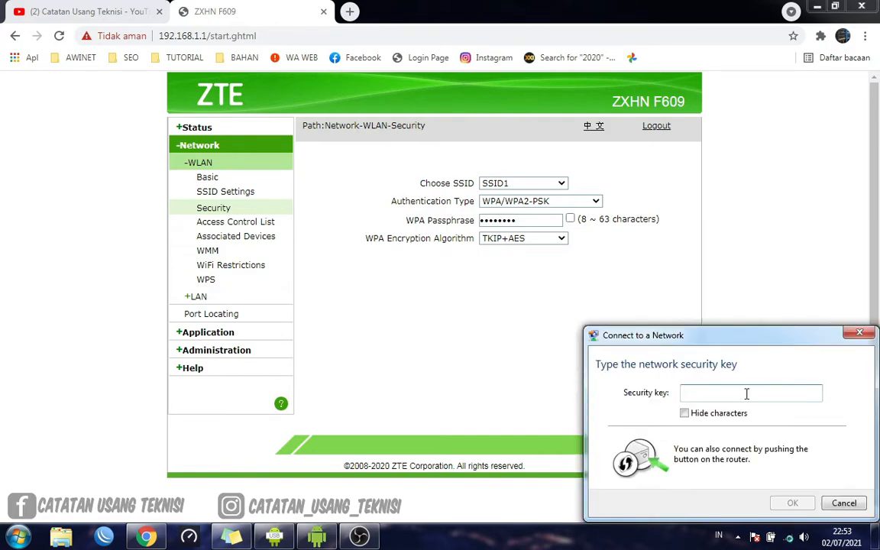
pyautogui.write('1')
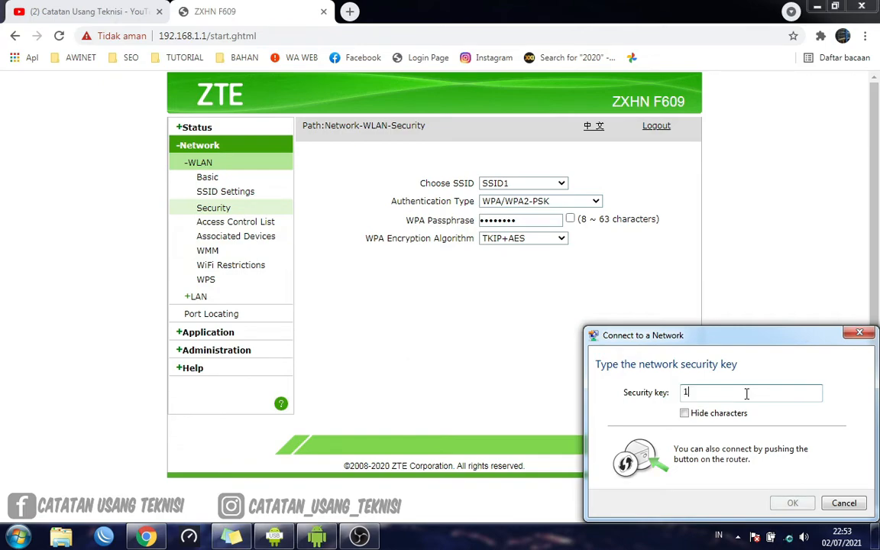
pyautogui.write('2344321')
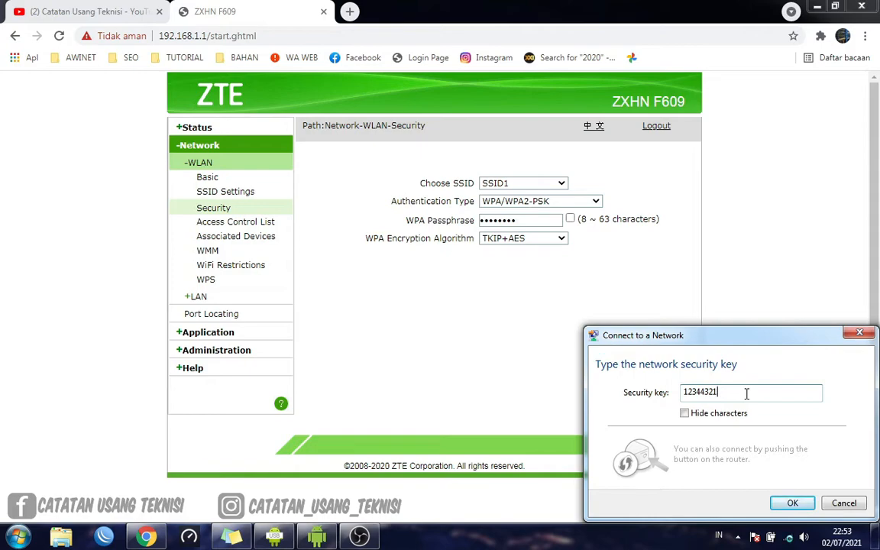
pyautogui.click(791, 503)
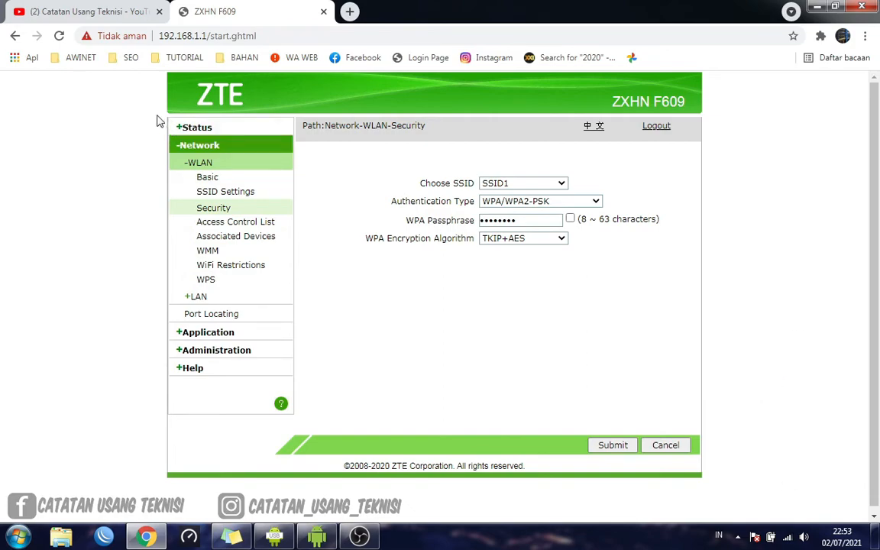
# Reload the router's WLAN security page and check the connection status of WIFI HOME in the wireless network list
pyautogui.click(59, 35)
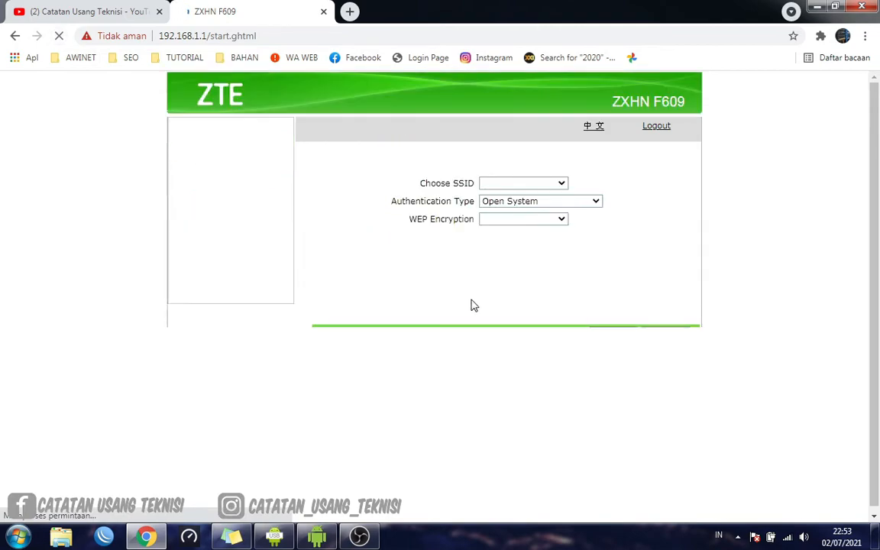
pyautogui.click(788, 537)
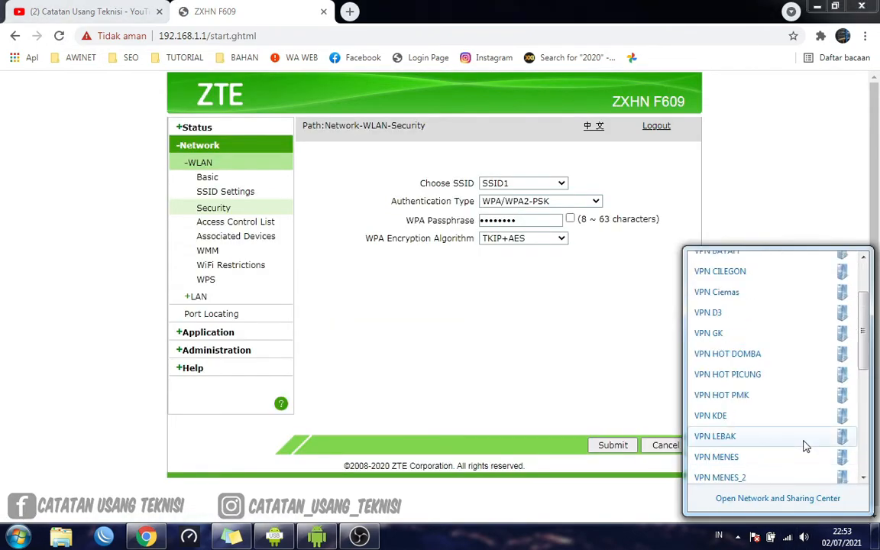
pyautogui.scroll(-3, 803, 446)
pyautogui.scroll(-1, 803, 446)
pyautogui.click(771, 441)
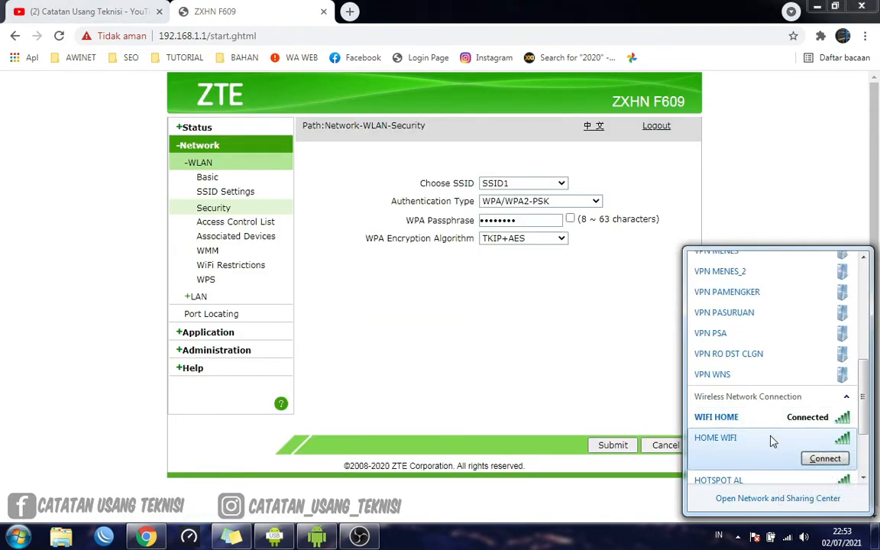
pyautogui.click(754, 422)
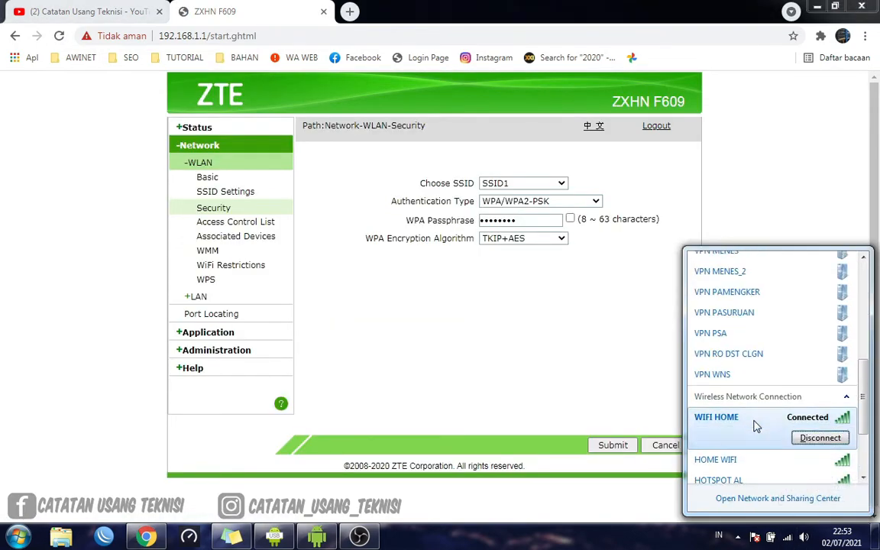
pyautogui.click(557, 396)
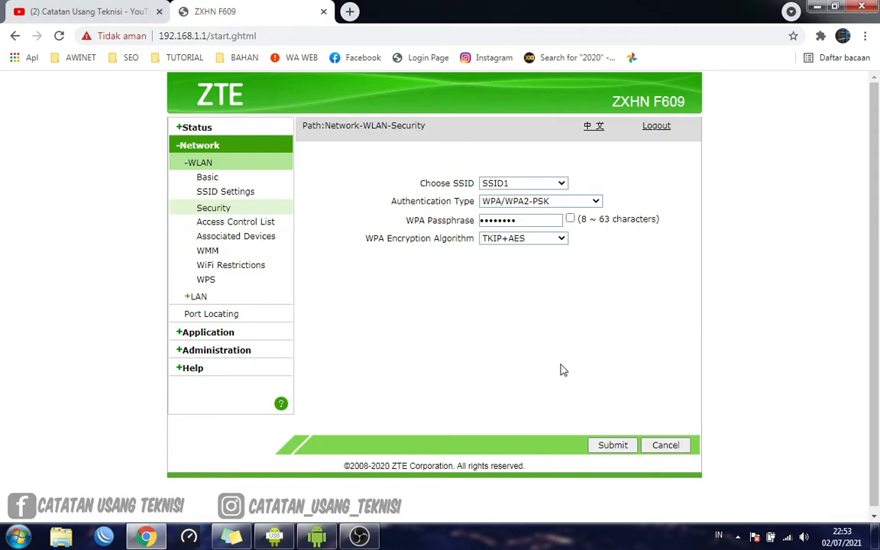
pyautogui.scroll(-1, 564, 367)
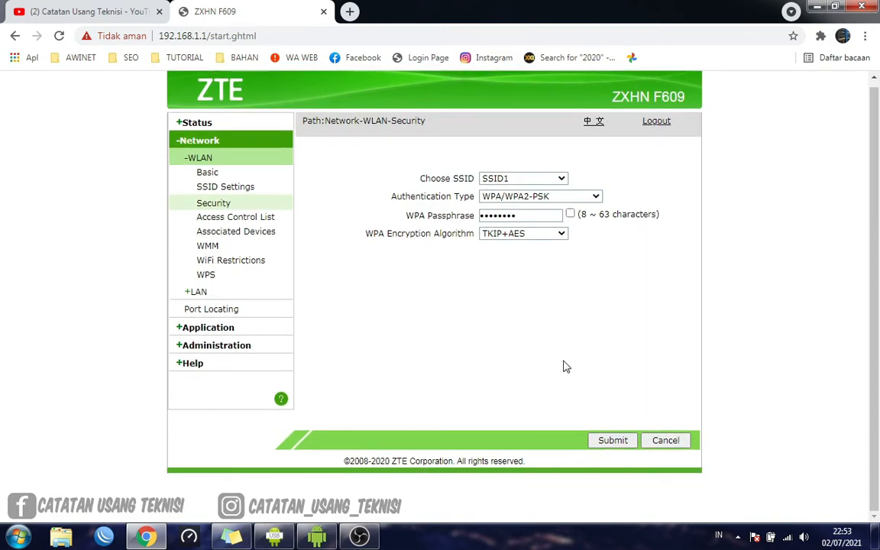
pyautogui.scroll(1, 563, 368)
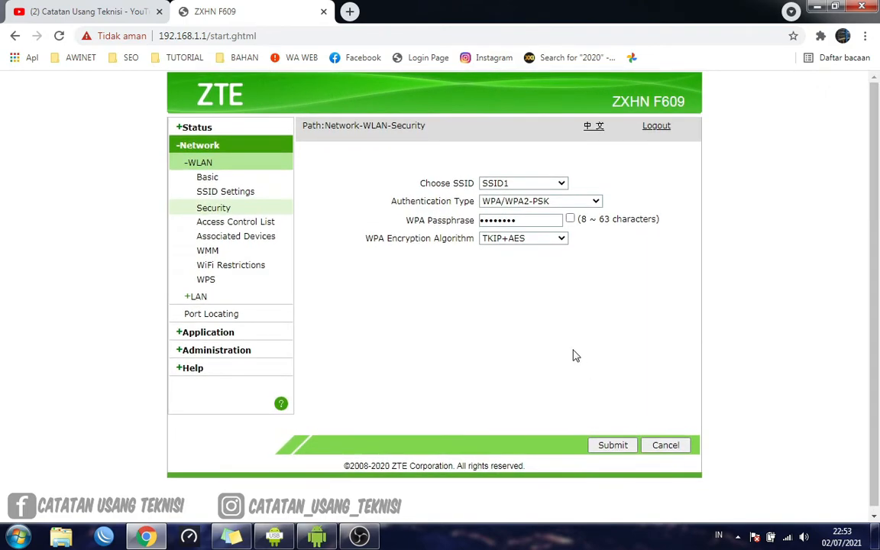
pyautogui.scroll(-1, 575, 352)
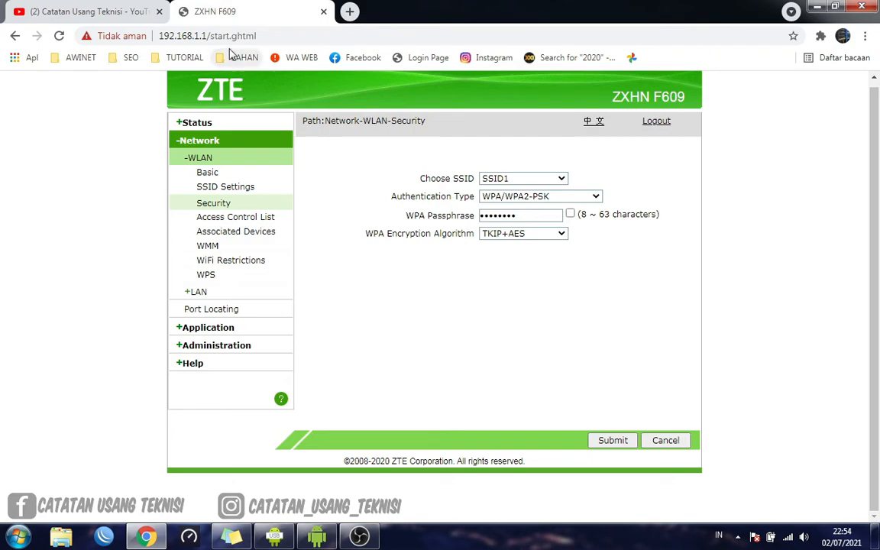
pyautogui.click(202, 36)
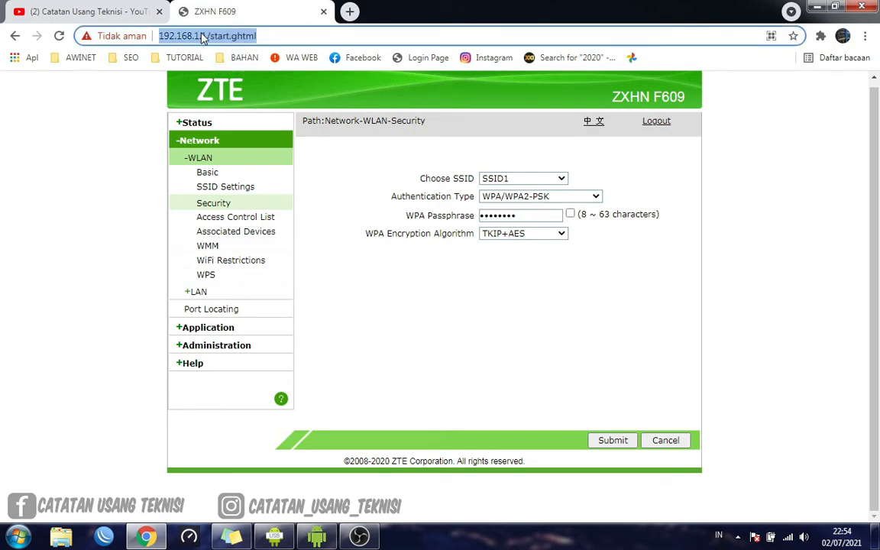
pyautogui.click(208, 36)
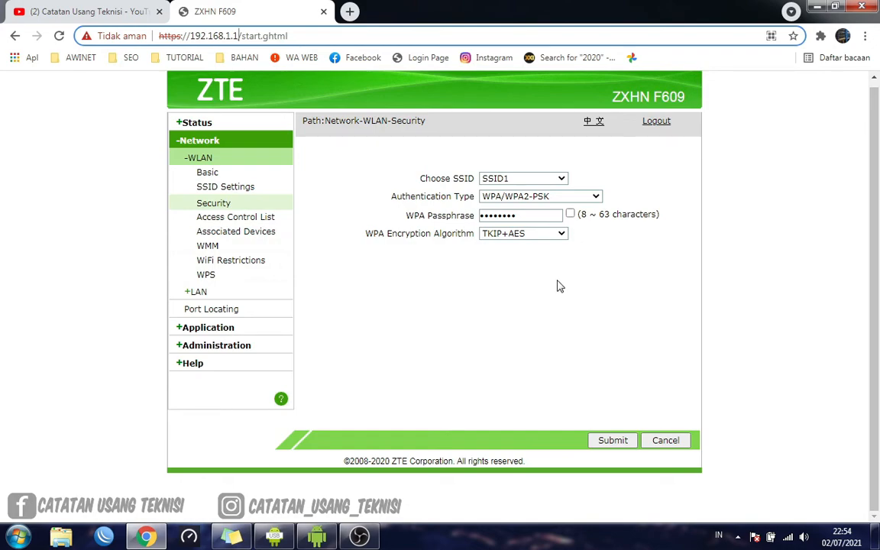
# Check the computer's current WIFI HOME connection in the wireless network list, then return to the router's WLAN security page
pyautogui.click(789, 539)
pyautogui.scroll(-5, 763, 446)
pyautogui.scroll(5, 763, 446)
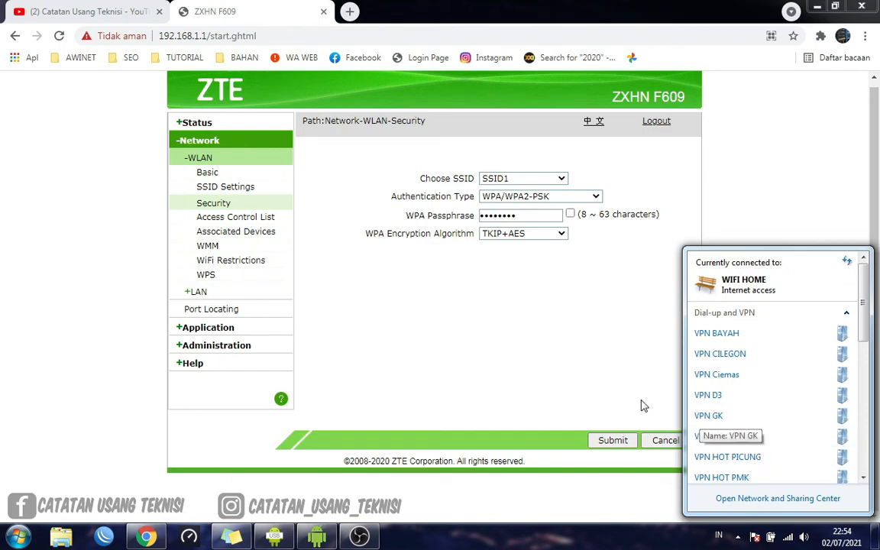
pyautogui.click(452, 325)
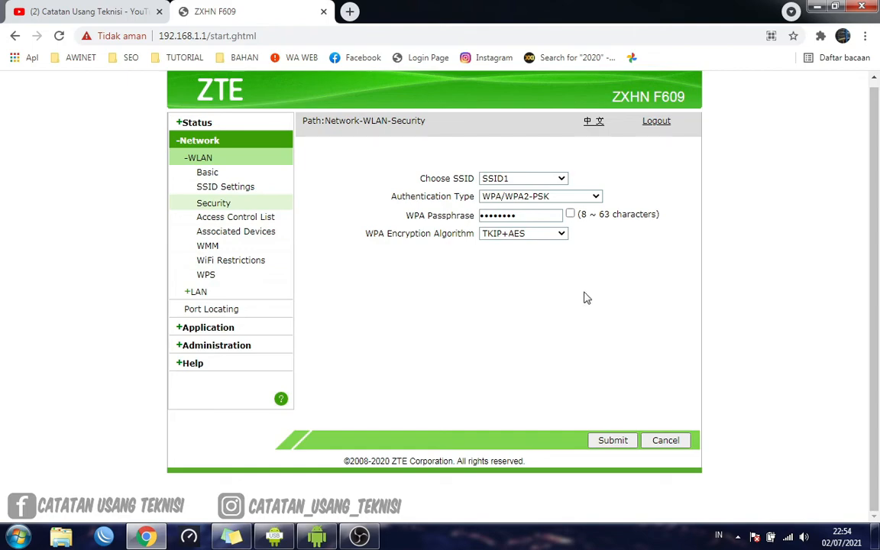
pyautogui.scroll(1, 483, 309)
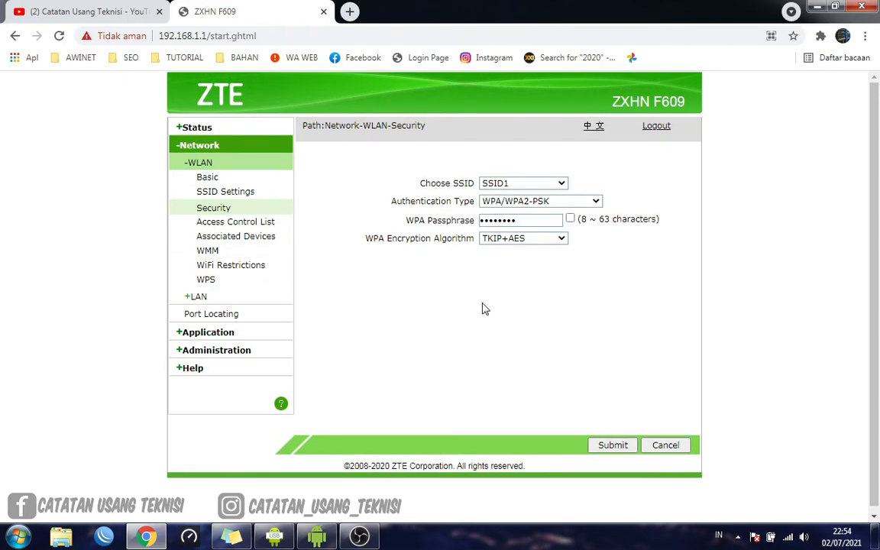
pyautogui.scroll(-1, 483, 309)
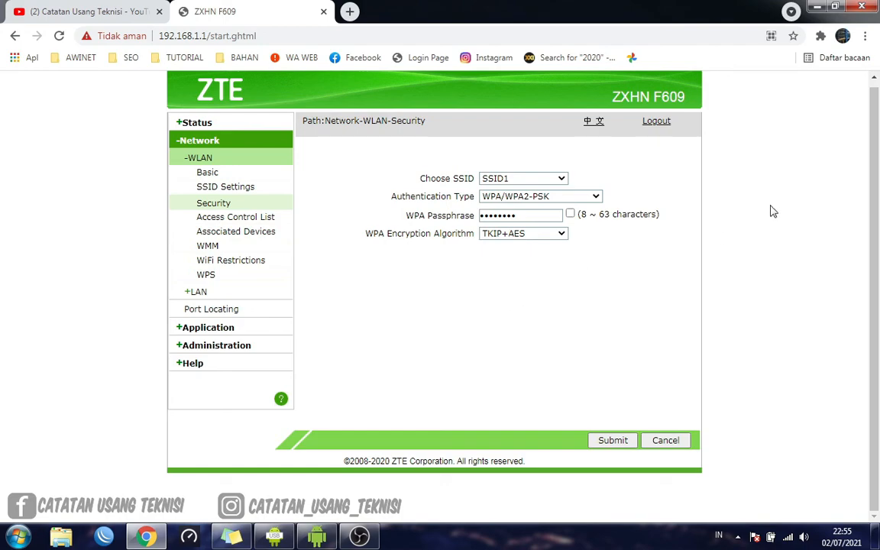
# Switch to the Catatan Usang Teknisi YouTube channel page and look through its uploaded videos and playlists
pyautogui.click(76, 11)
pyautogui.scroll(-3, 512, 258)
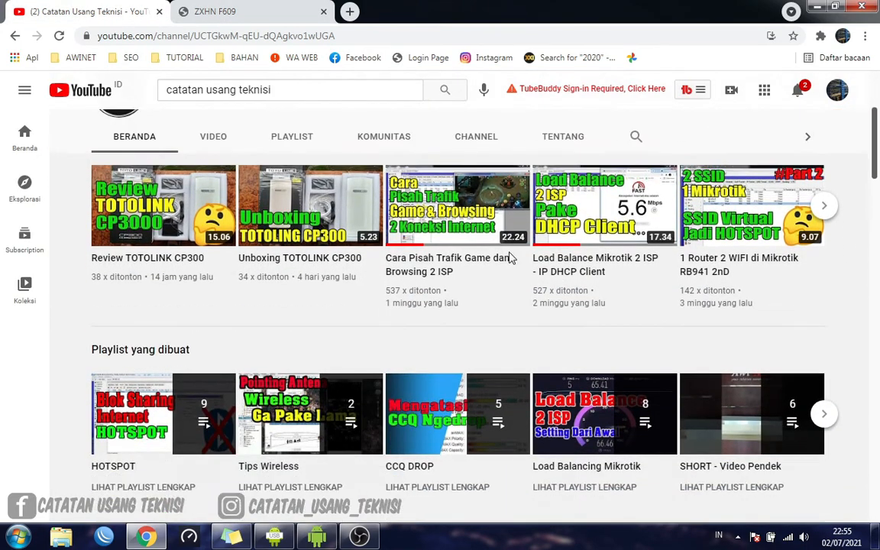
pyautogui.scroll(3, 512, 258)
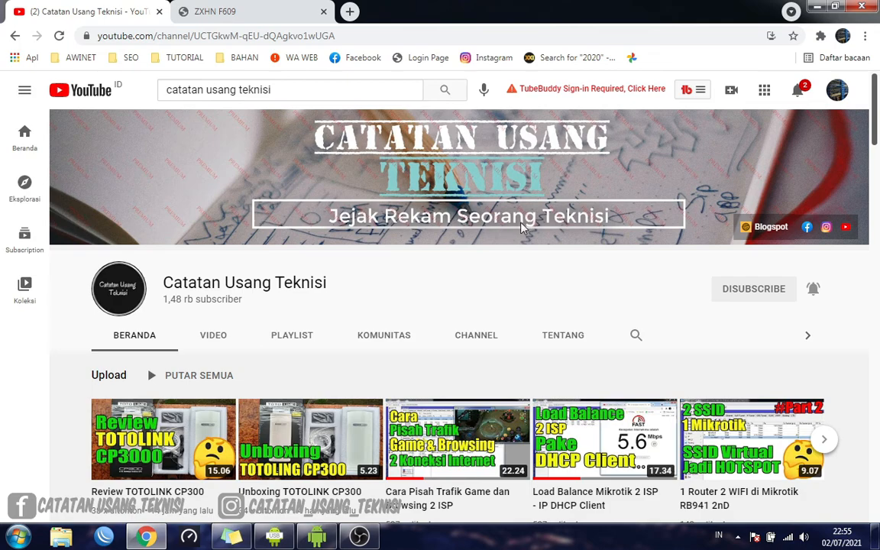
pyautogui.scroll(-2, 521, 229)
pyautogui.scroll(4, 522, 227)
pyautogui.scroll(-3, 605, 294)
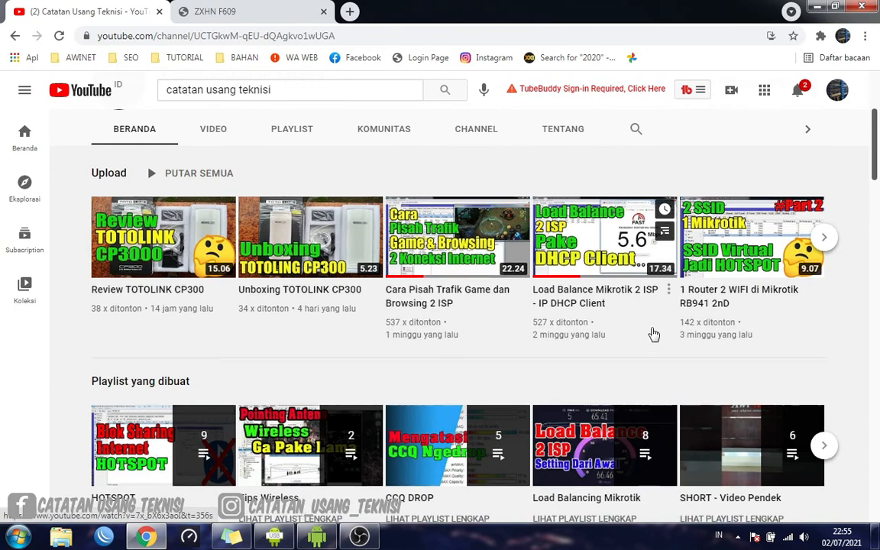
pyautogui.scroll(3, 654, 333)
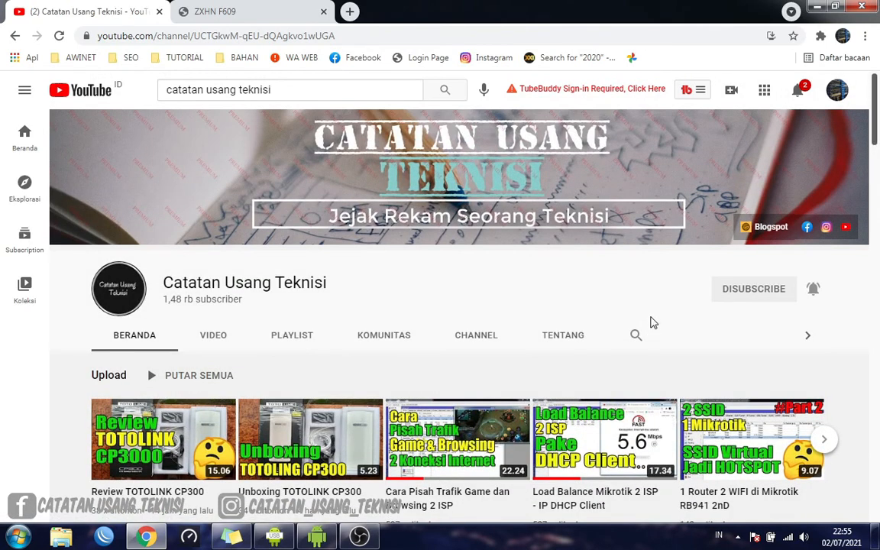